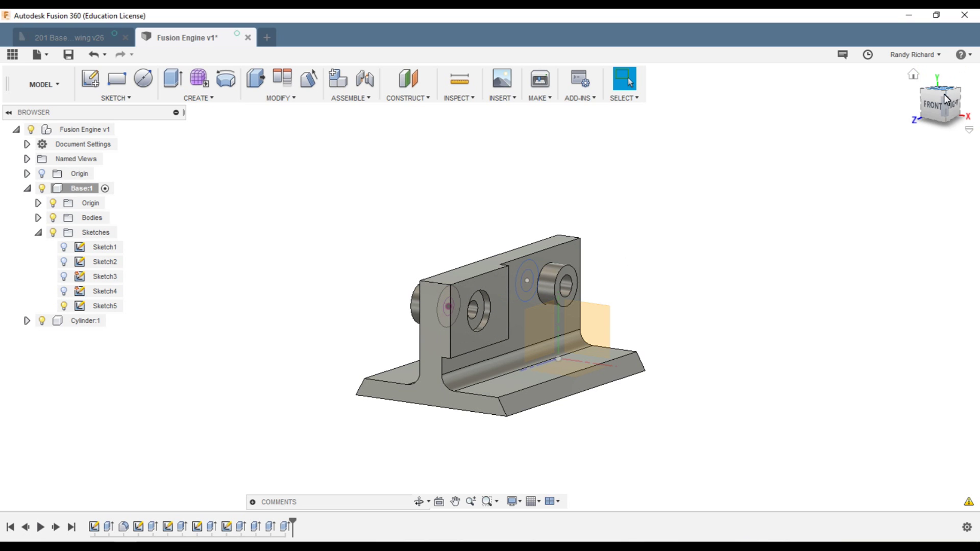
Start Sketch6 on the T-shaped base's end face and show Sketch1's centreline
mouse_move(926, 106)
mouse_down()
mouse_move(459, 128)
mouse_move(66, 131)
mouse_move(75, 96)
mouse_move(975, 95)
mouse_move(919, 106)
mouse_move(931, 96)
mouse_up()
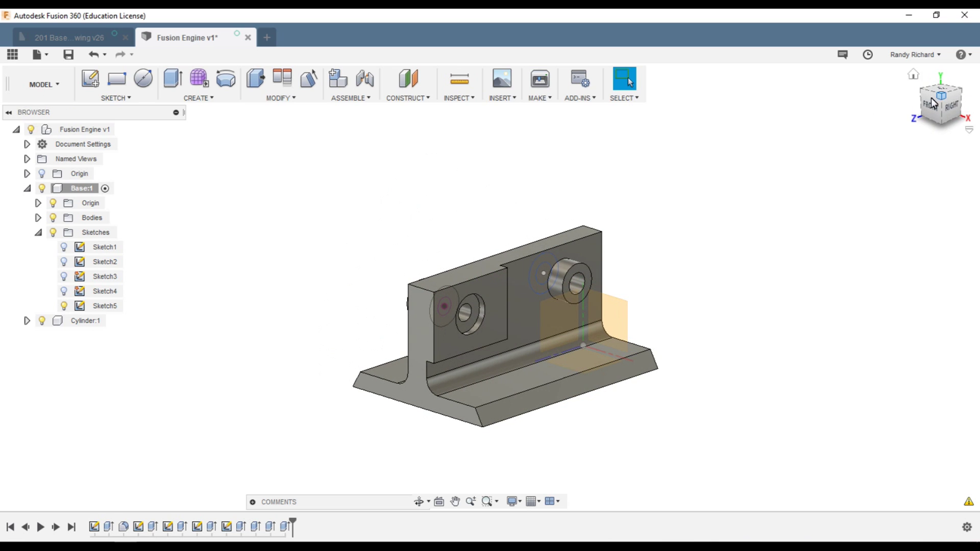
click(419, 330)
right_click(419, 329)
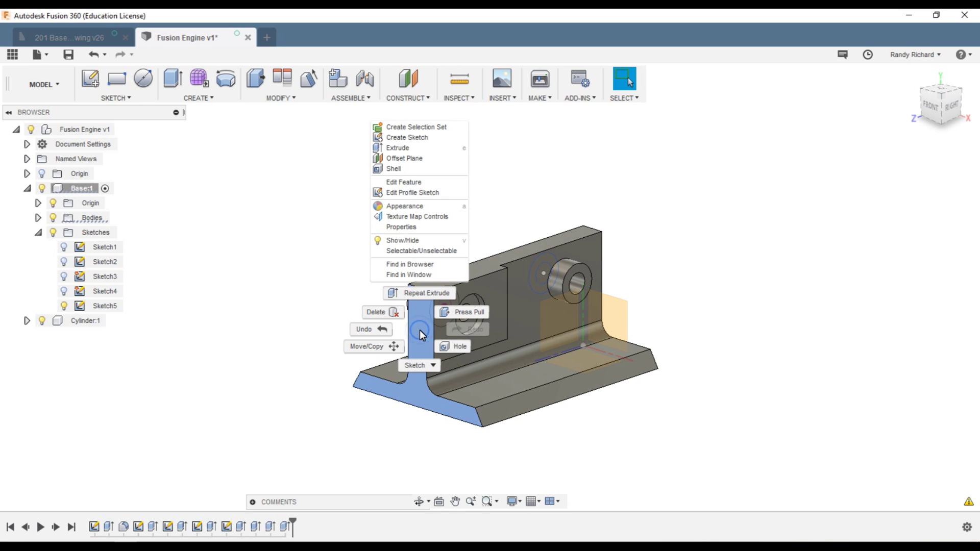
click(419, 138)
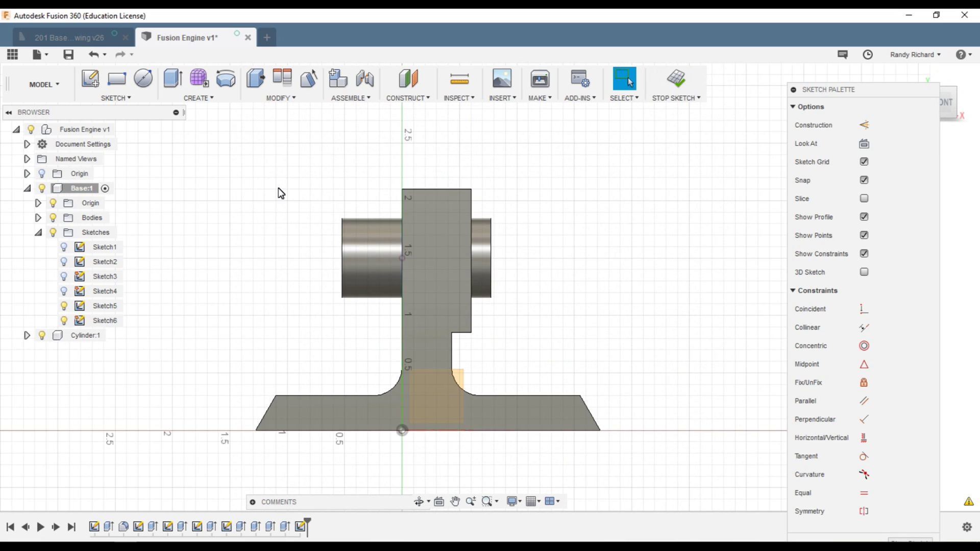
click(63, 247)
click(98, 247)
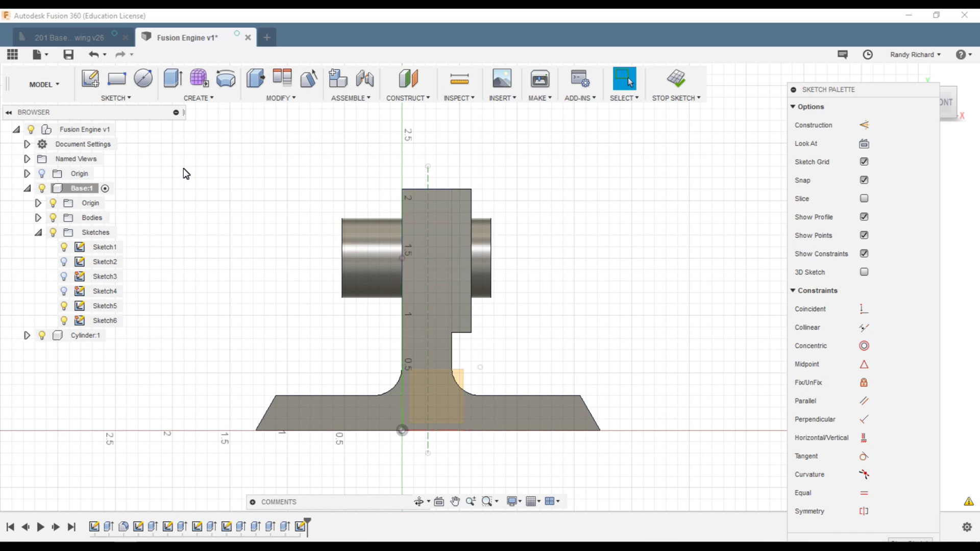
key(c)
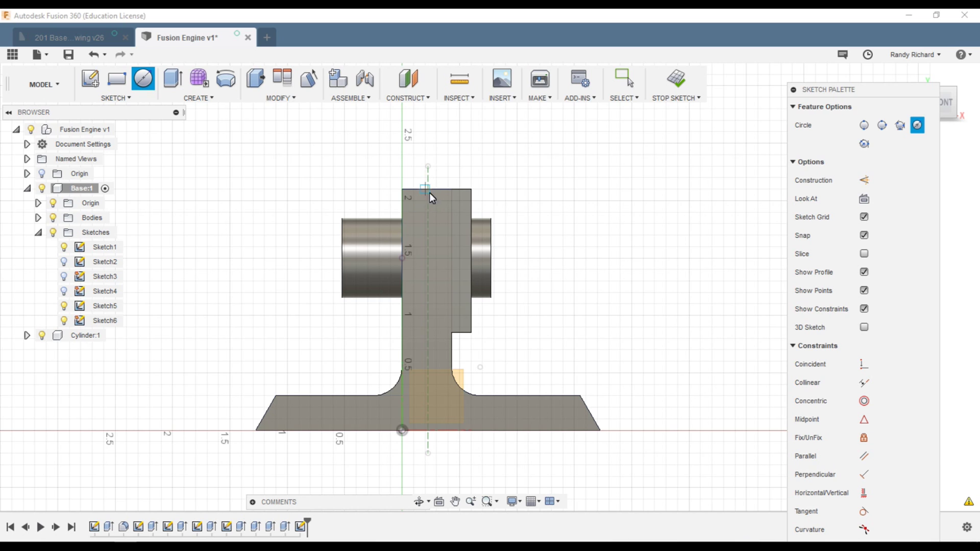
scroll(430, 192, up, 4)
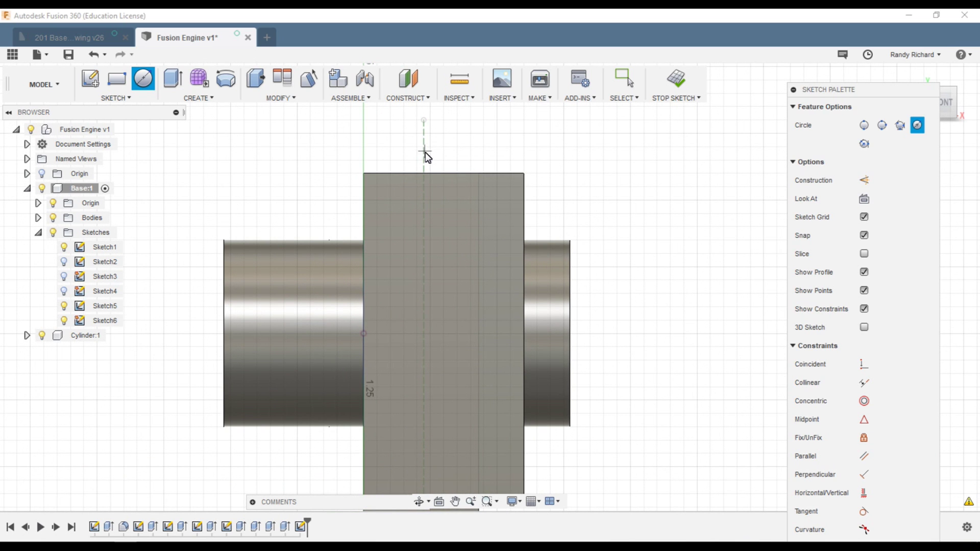
Draw a 0.213 in diameter circle centred on the vertical centreline near the upright's top
scroll(424, 214, up, 1)
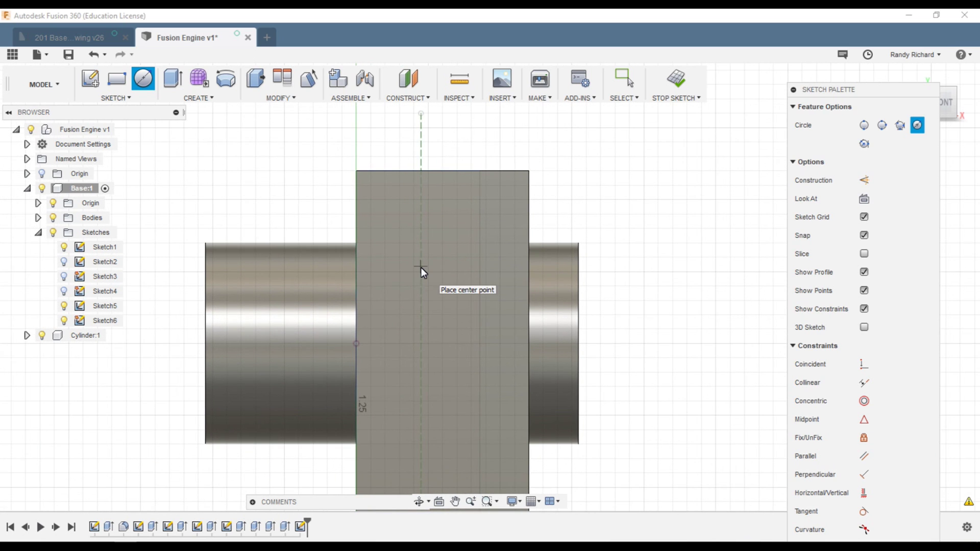
click(421, 267)
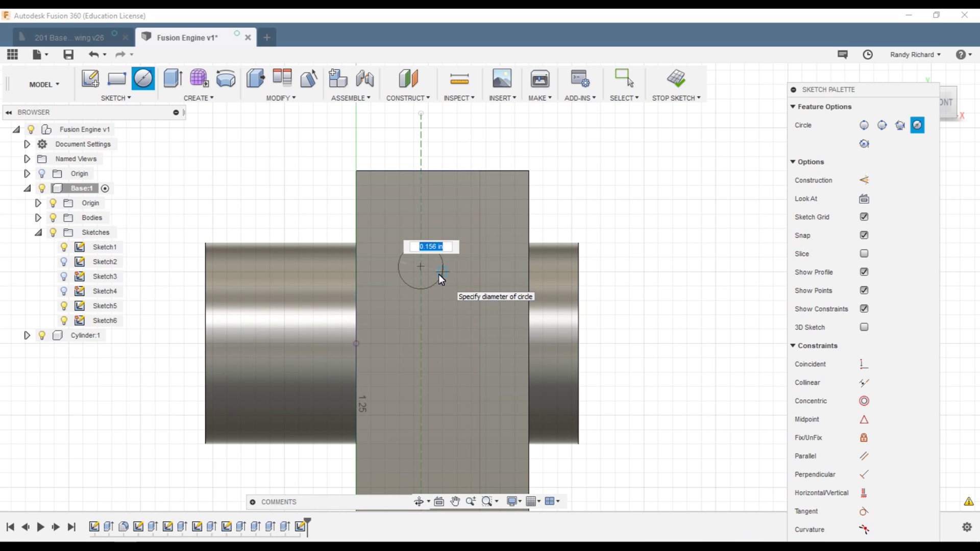
text(.213)
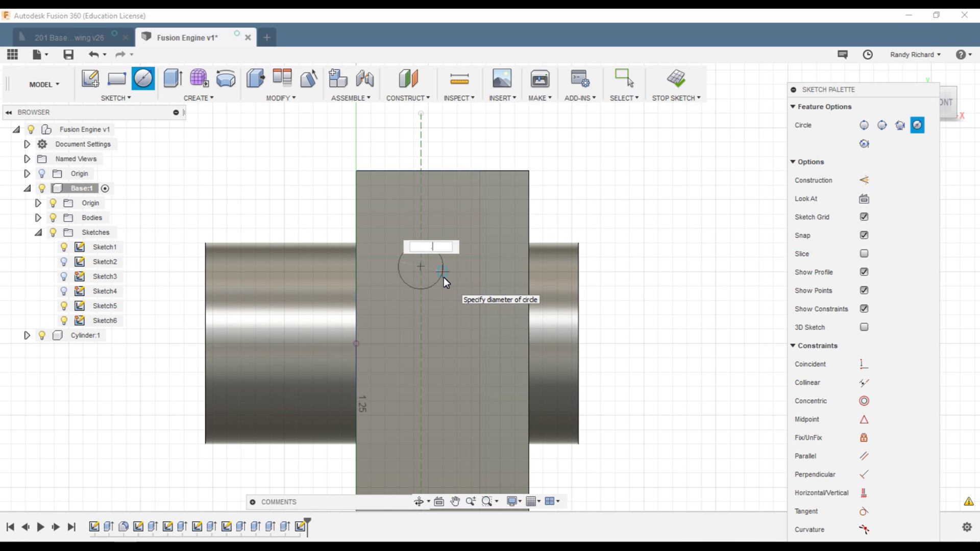
key(Tab)
key(Return)
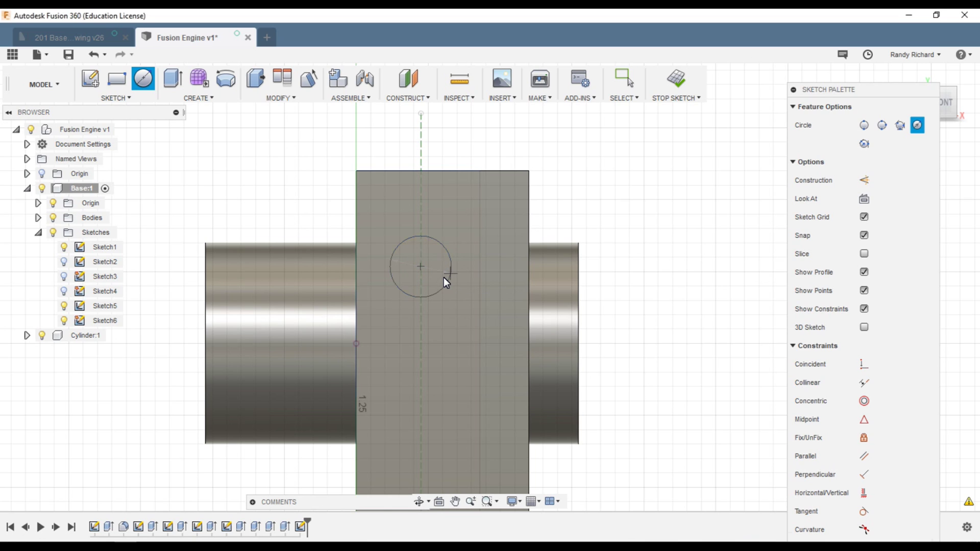
key(Escape)
scroll(426, 330, down, 2)
scroll(426, 330, down, 1)
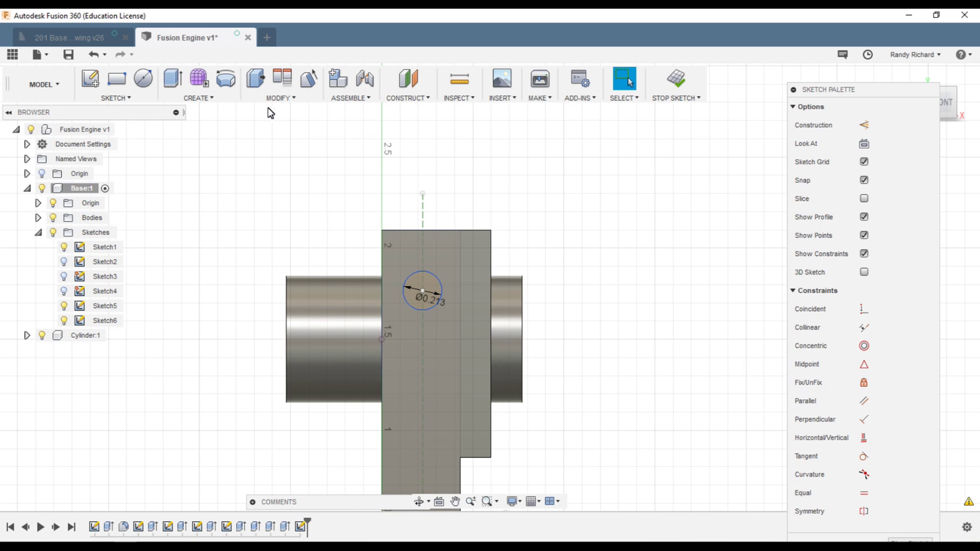
click(422, 291)
Dimension the circle centre 0.278 below the top edge and 0.225 from the left edge
click(433, 231)
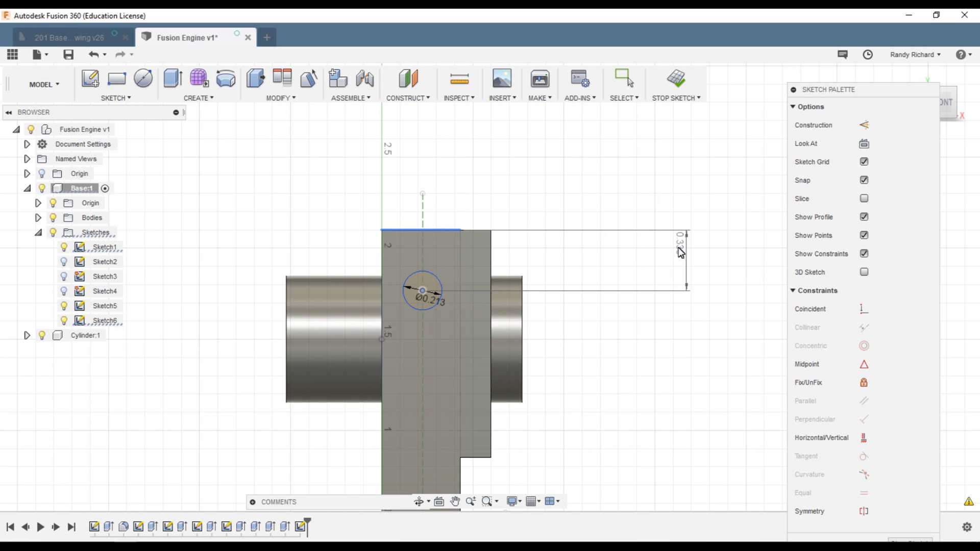
click(657, 260)
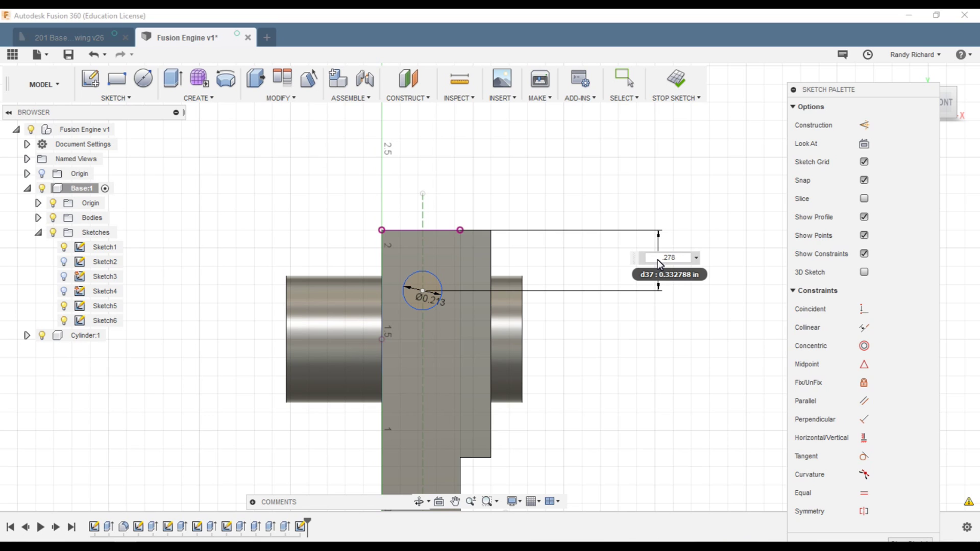
key(Return)
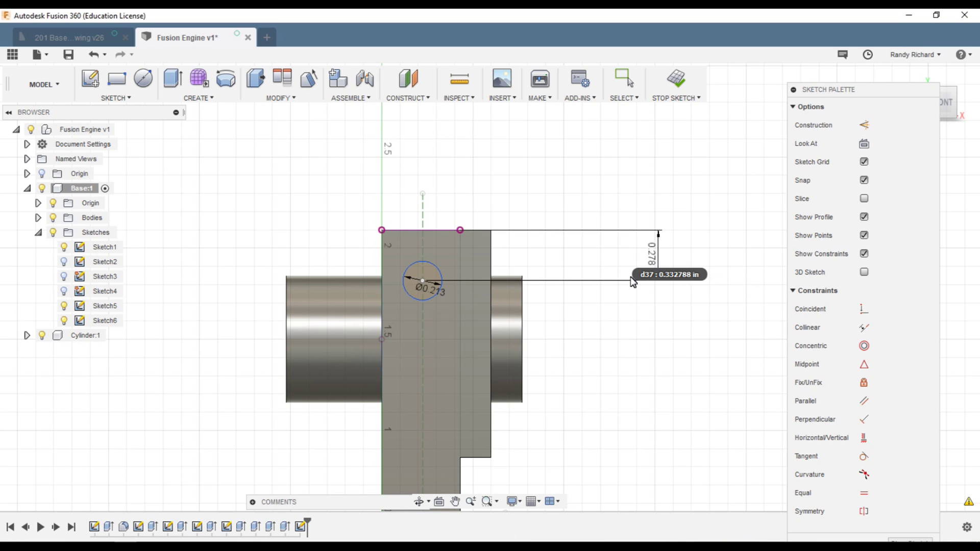
click(421, 280)
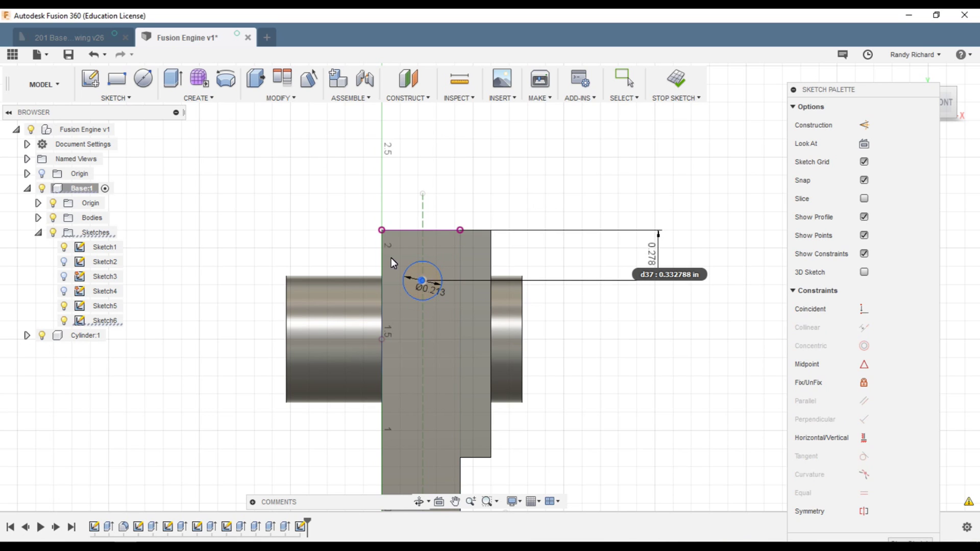
click(382, 256)
click(417, 159)
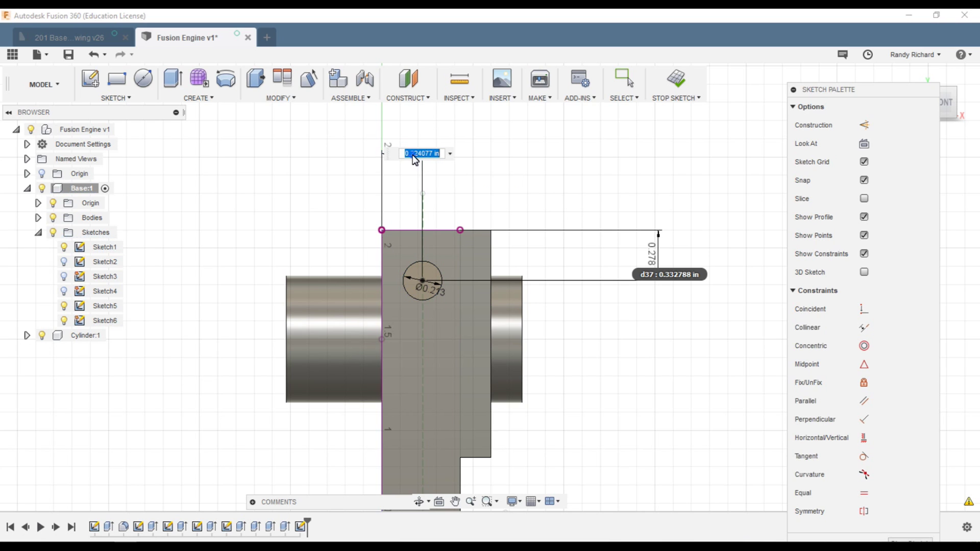
text(.225)
key(Return)
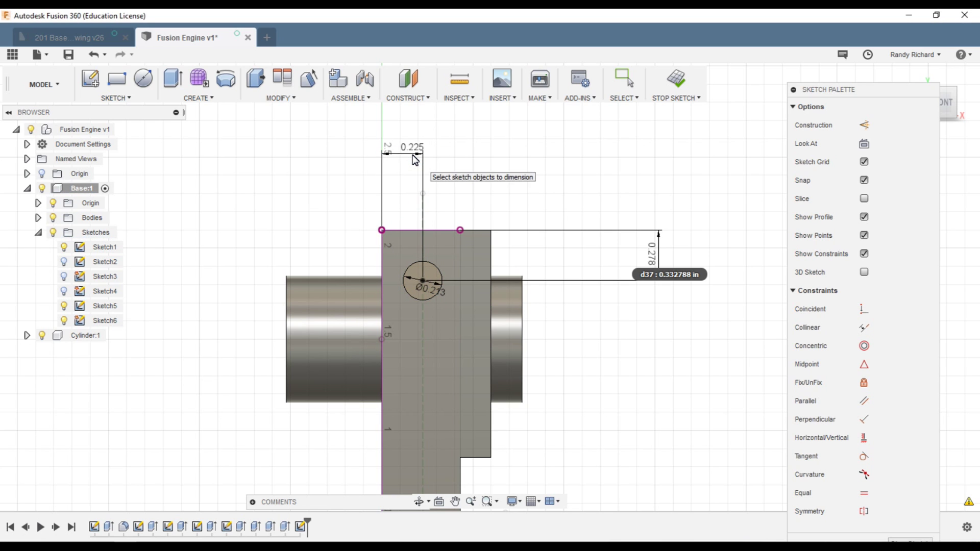
scroll(409, 328, up, 3)
scroll(396, 327, down, 3)
scroll(396, 326, down, 2)
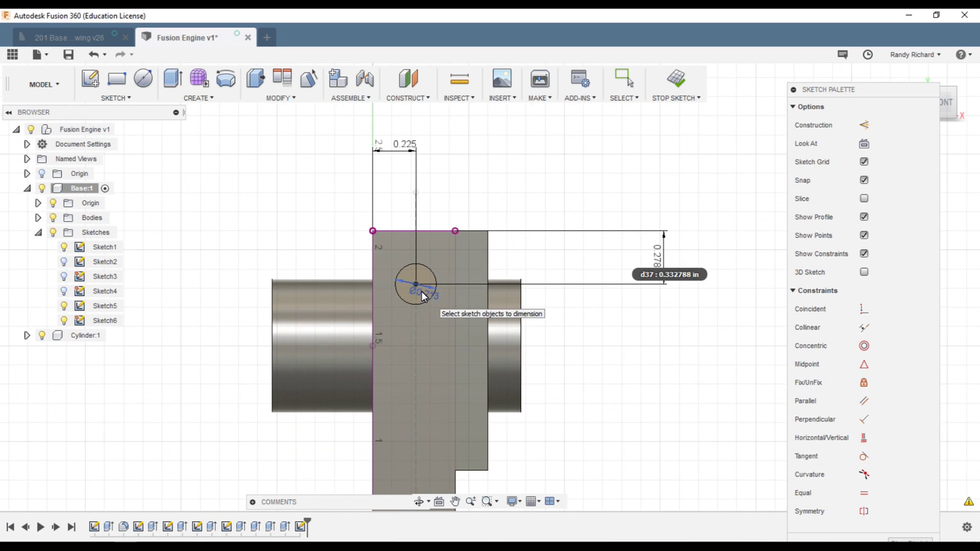
key(Escape)
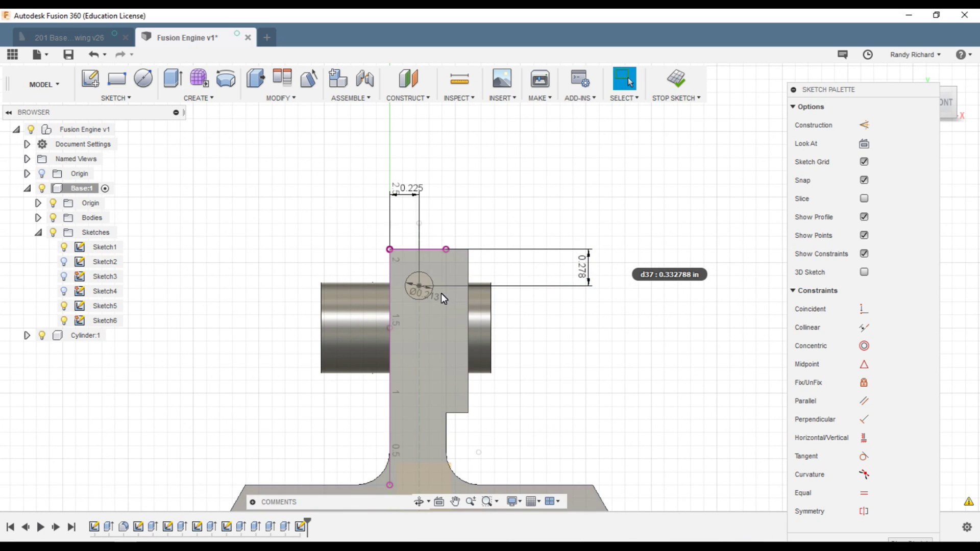
Draw a second 0.213 in circle on the centreline below the first
click(143, 78)
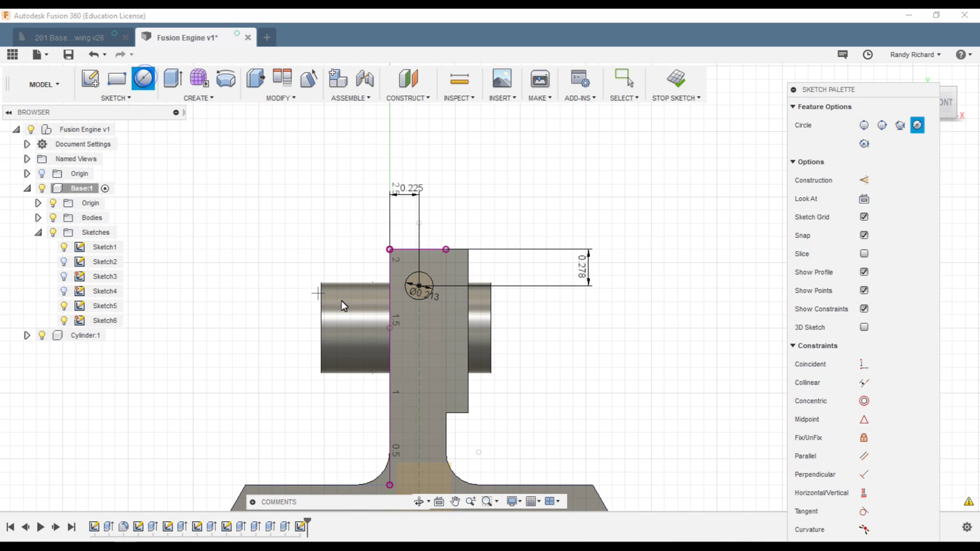
click(419, 350)
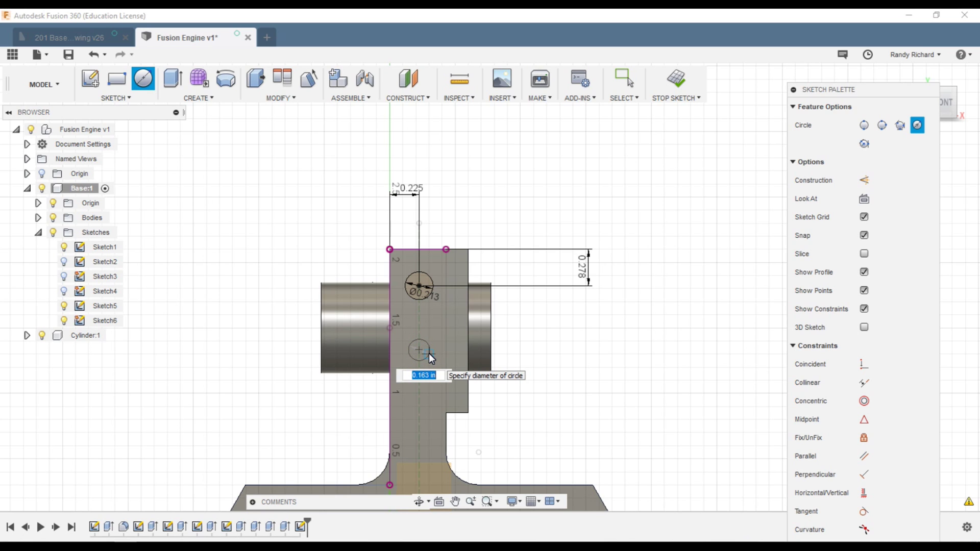
text(.213)
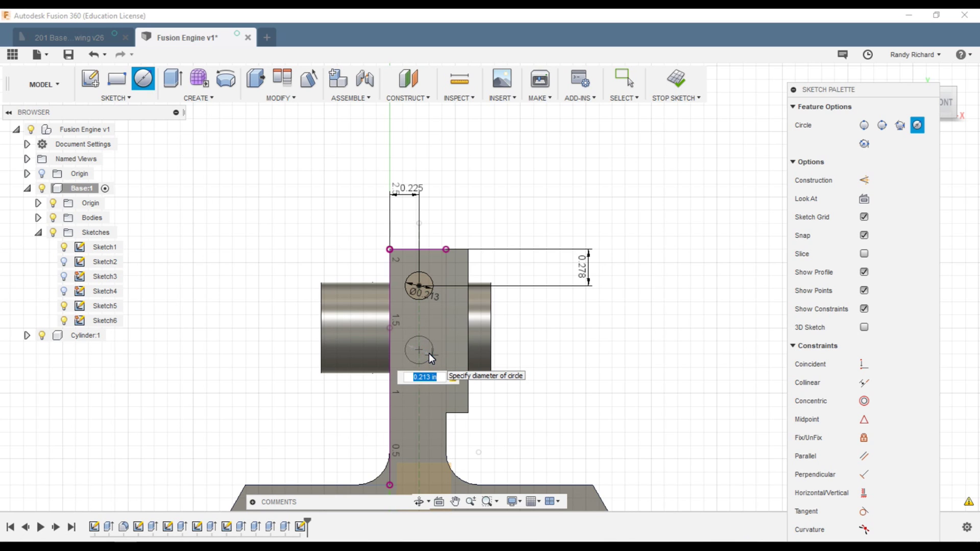
key(Return)
key(Escape)
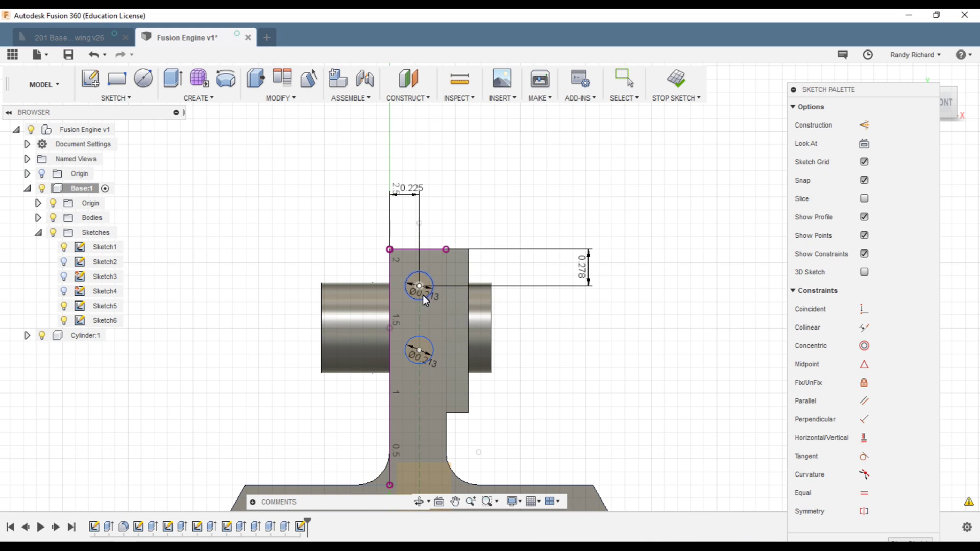
Dimension the two circle centres 0.644 apart and finish the sketch
click(419, 286)
ctrl+click(419, 351)
key(d)
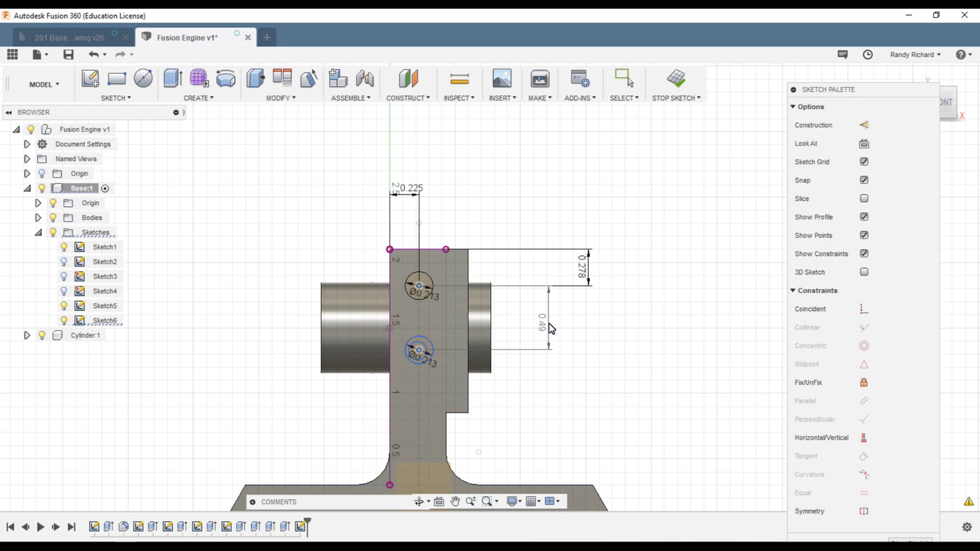
click(570, 323)
key(BackSpace)
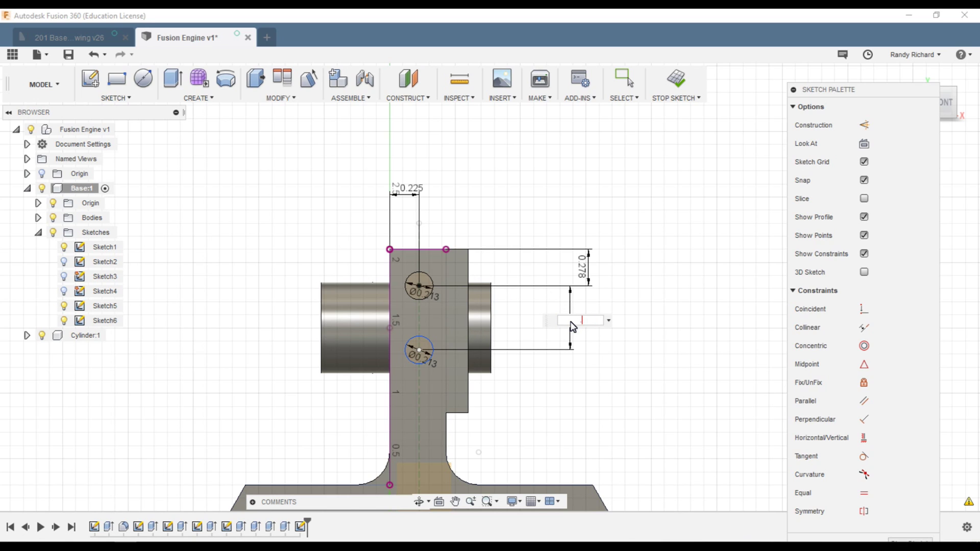
text(0.644)
key(Return)
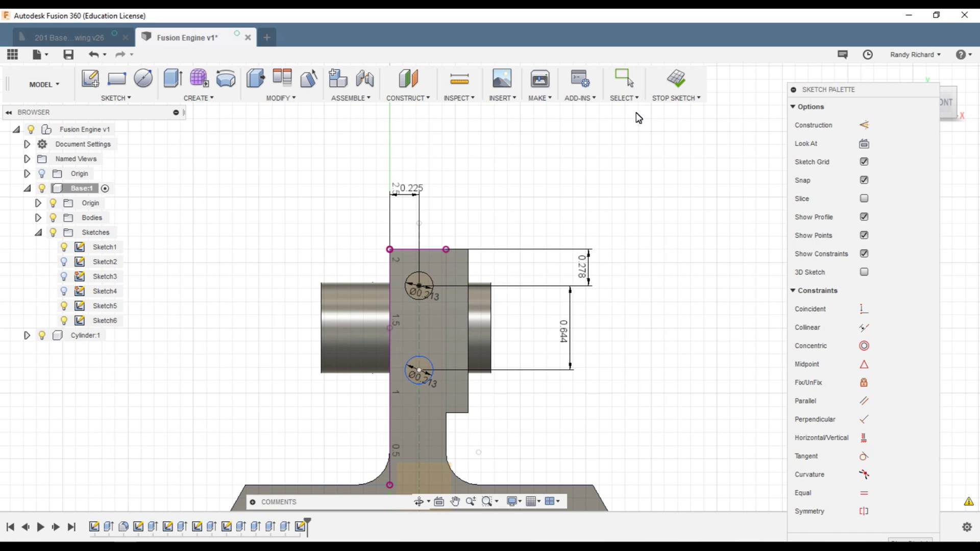
click(678, 85)
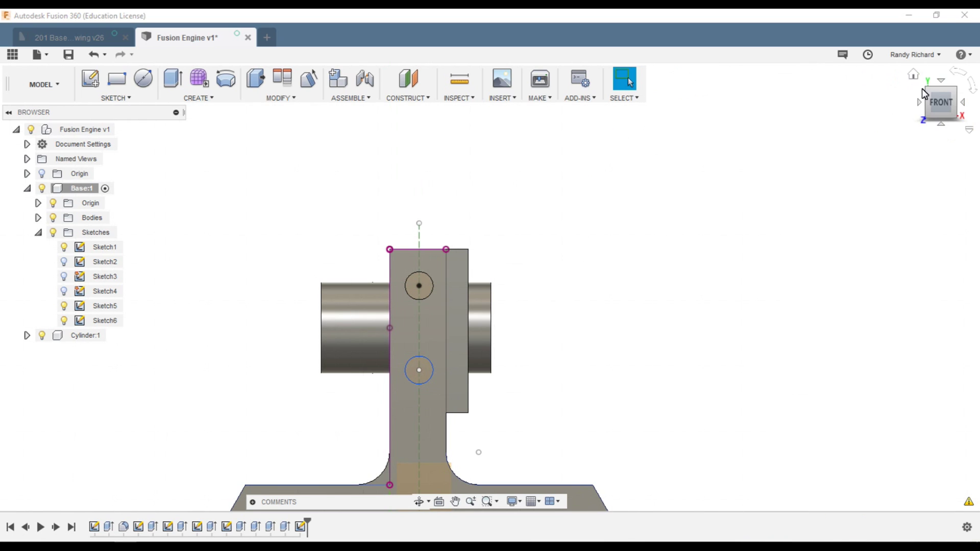
Hide Sketch1, then start Press Pull on the upper small circle profile
drag(921, 88, 893, 100)
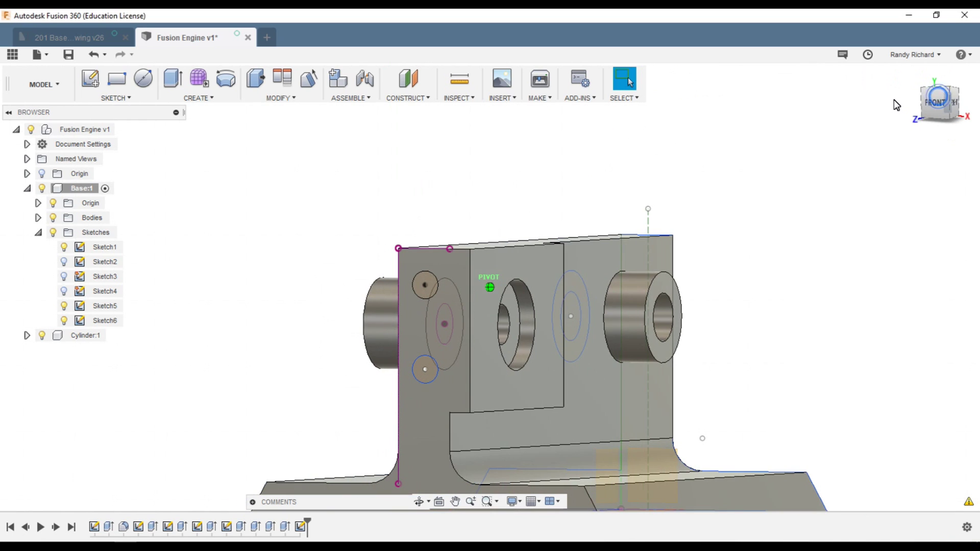
click(64, 247)
scroll(296, 246, down, 3)
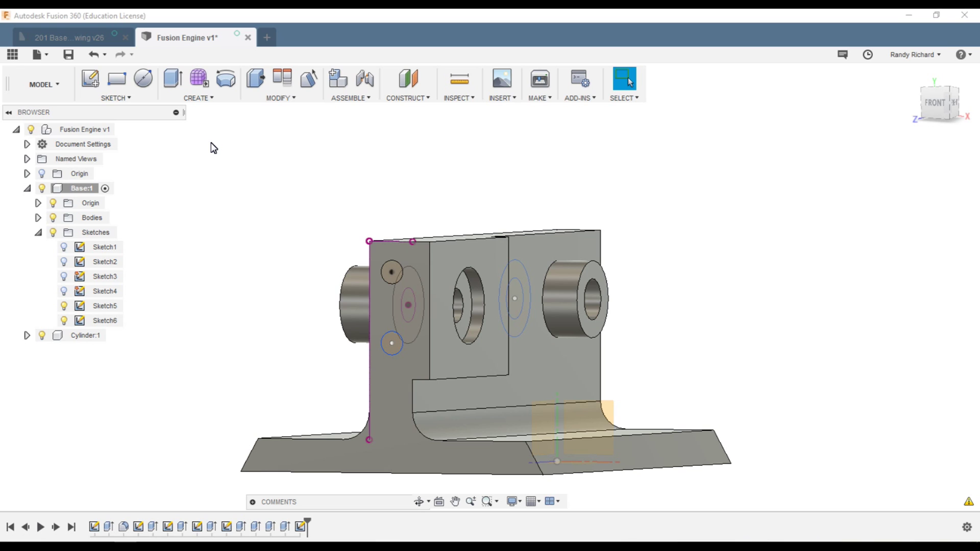
key(q)
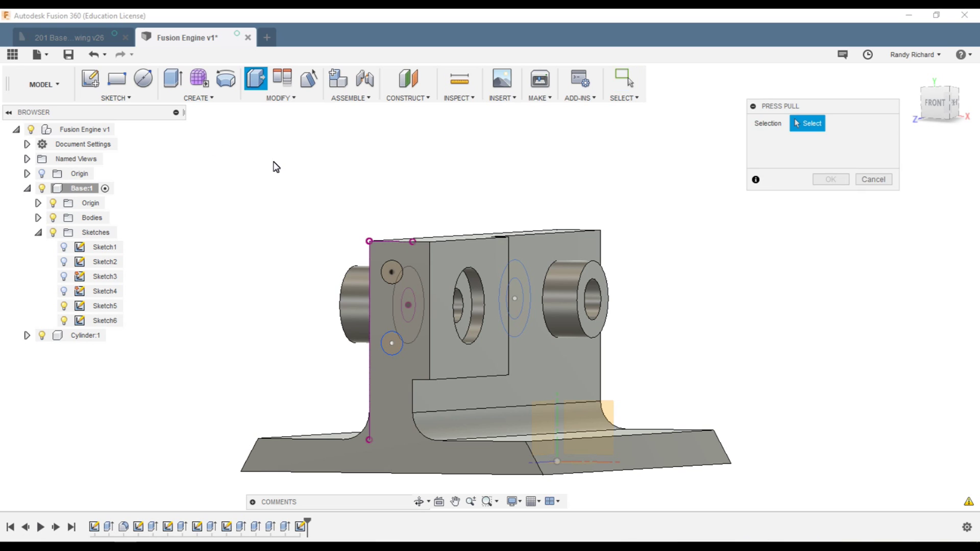
click(397, 270)
Cut both 0.213 in circles 1.50 in deep into the upright's end face
click(393, 346)
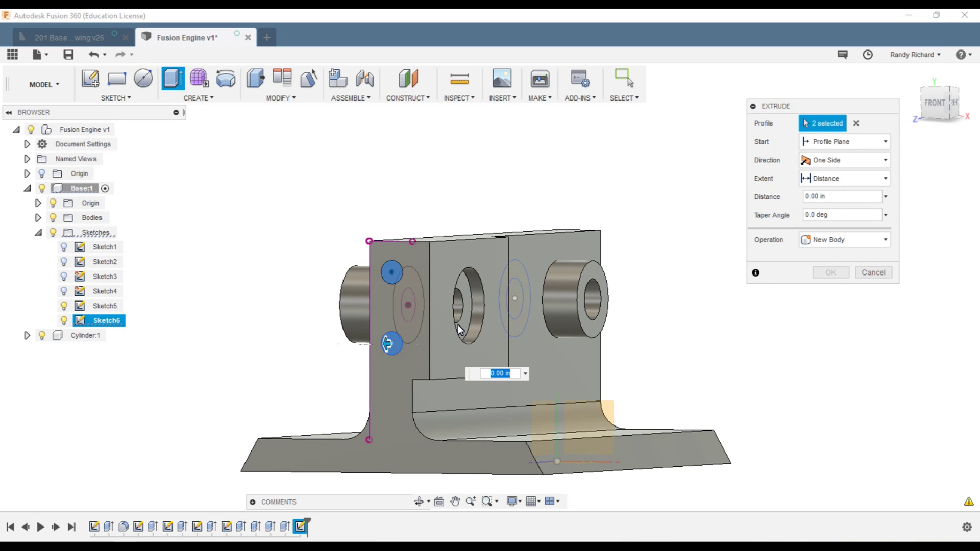
drag(389, 343, 480, 348)
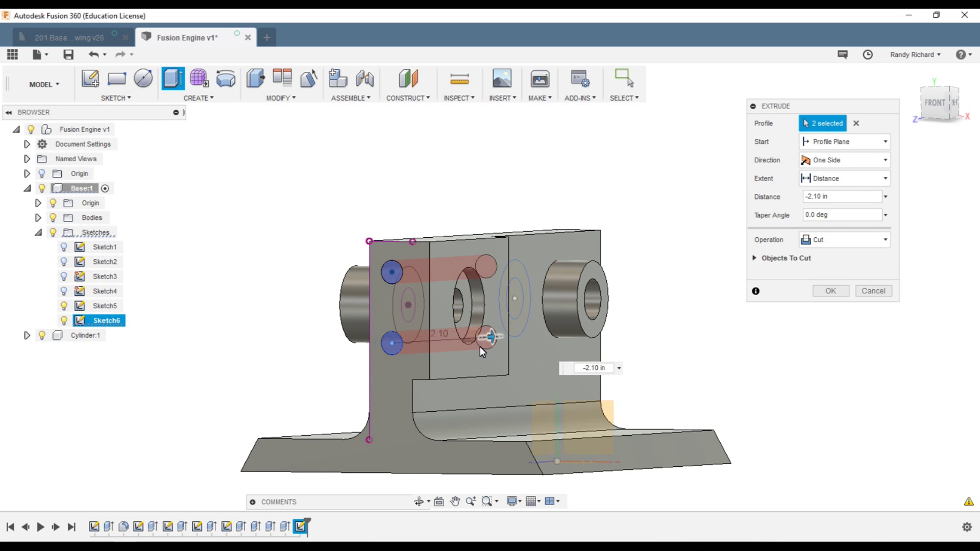
click(954, 103)
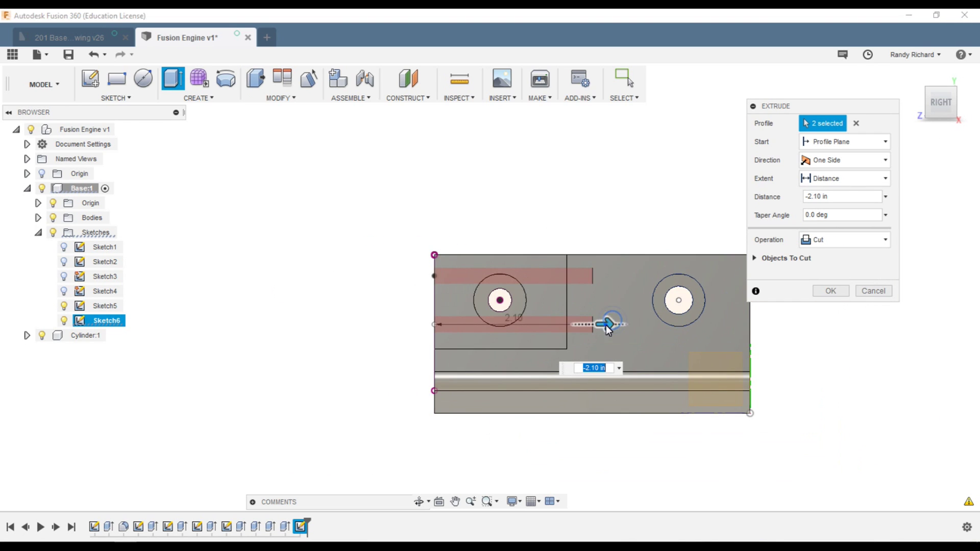
drag(605, 326, 561, 325)
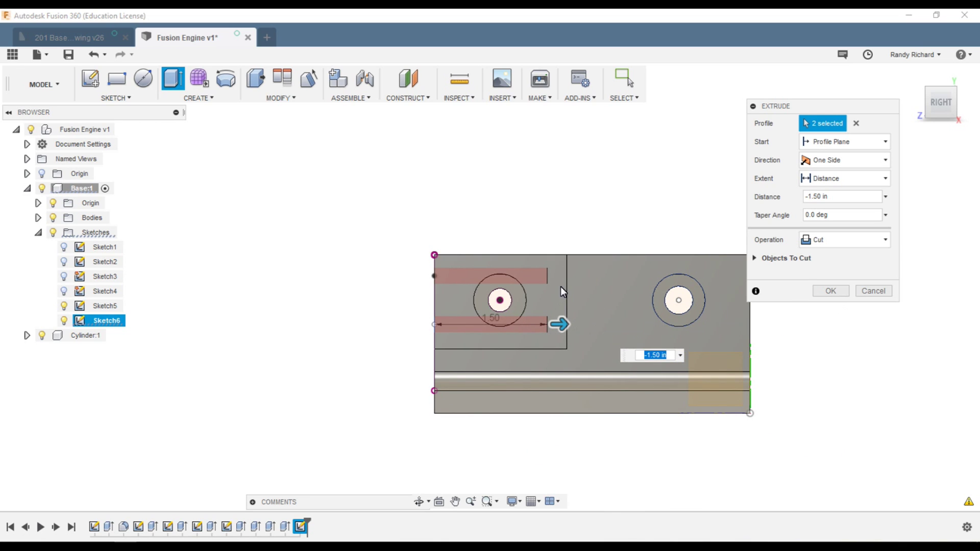
scroll(425, 216, down, 1)
scroll(541, 204, up, 1)
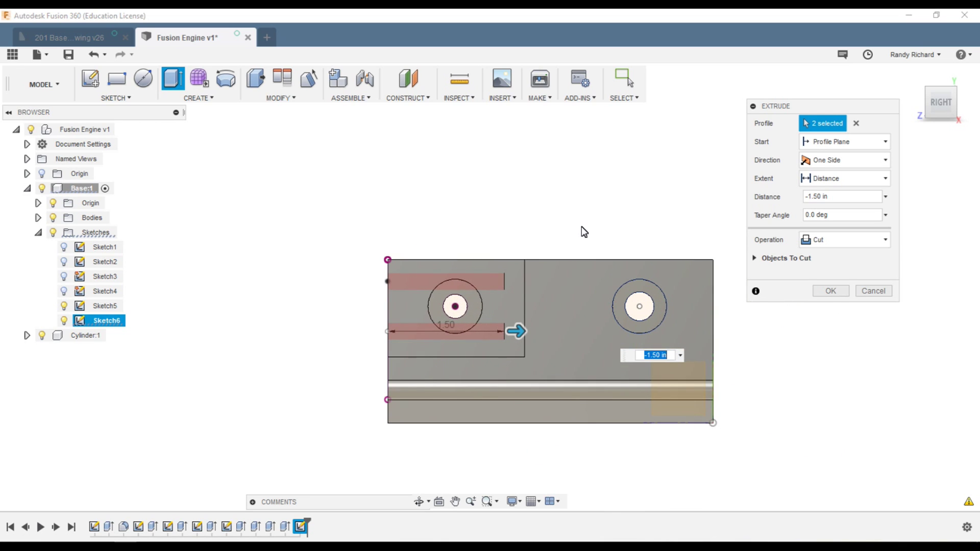
click(831, 291)
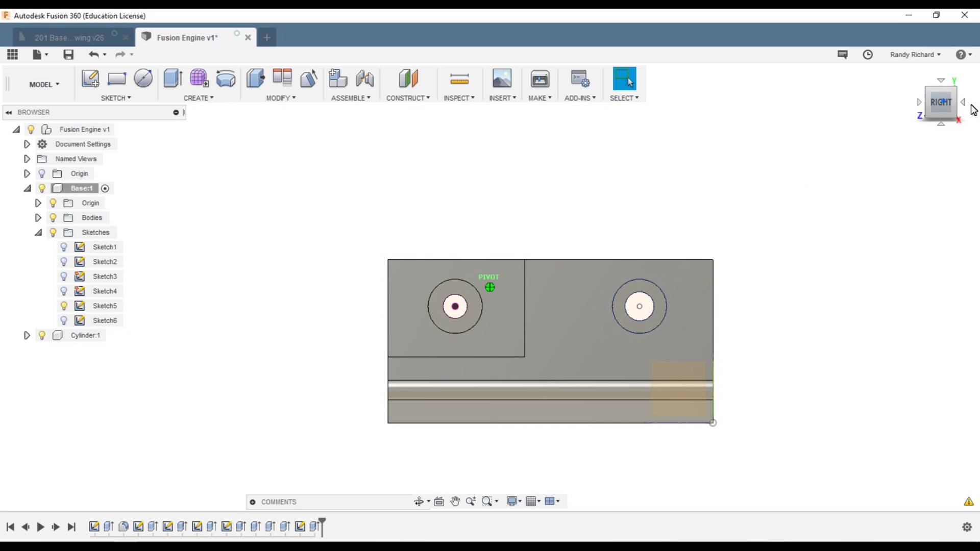
shift+middle_drag(700, 280, 54, 113)
scroll(735, 183, down, 3)
scroll(600, 206, up, 3)
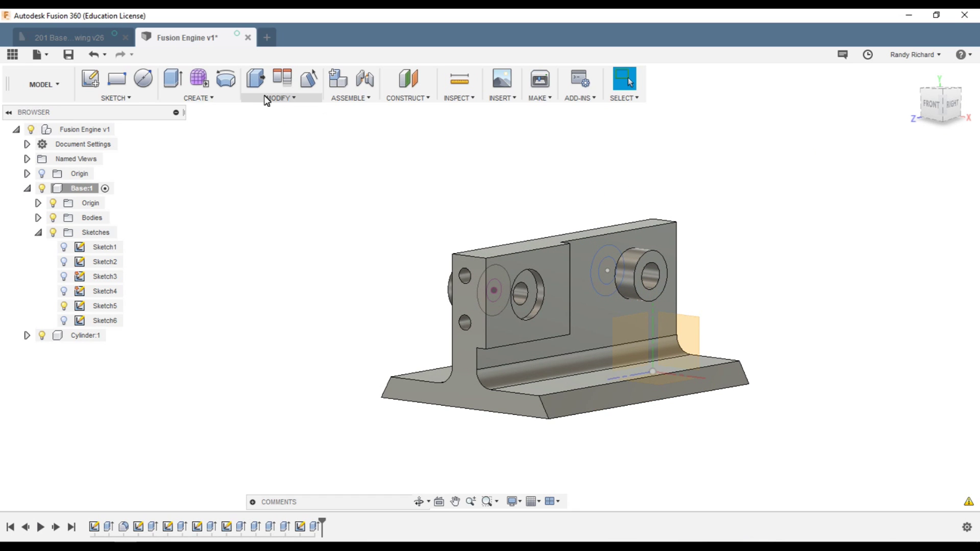
click(207, 98)
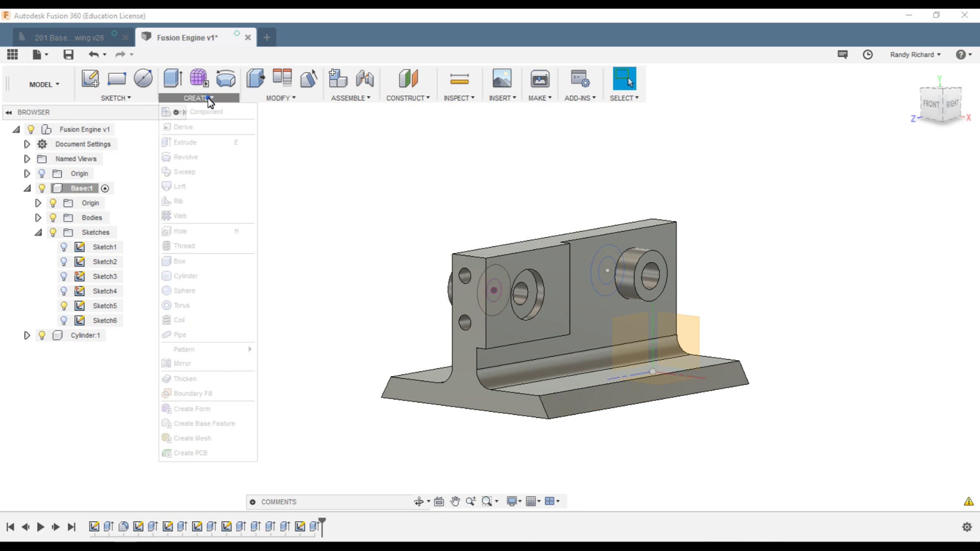
Start a thread on both end holes with a 0.4 in length instead of full length
click(184, 246)
scroll(479, 280, up, 2)
scroll(479, 281, up, 3)
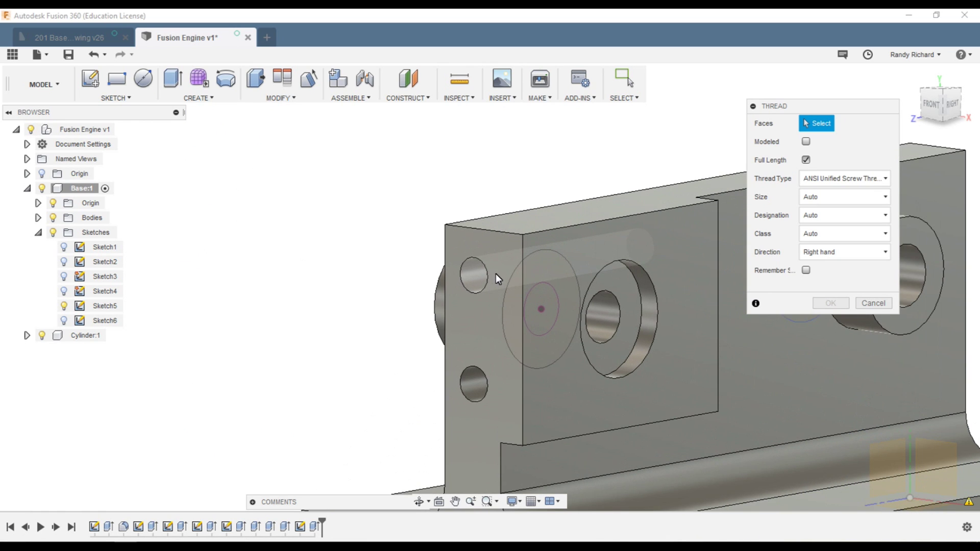
click(472, 277)
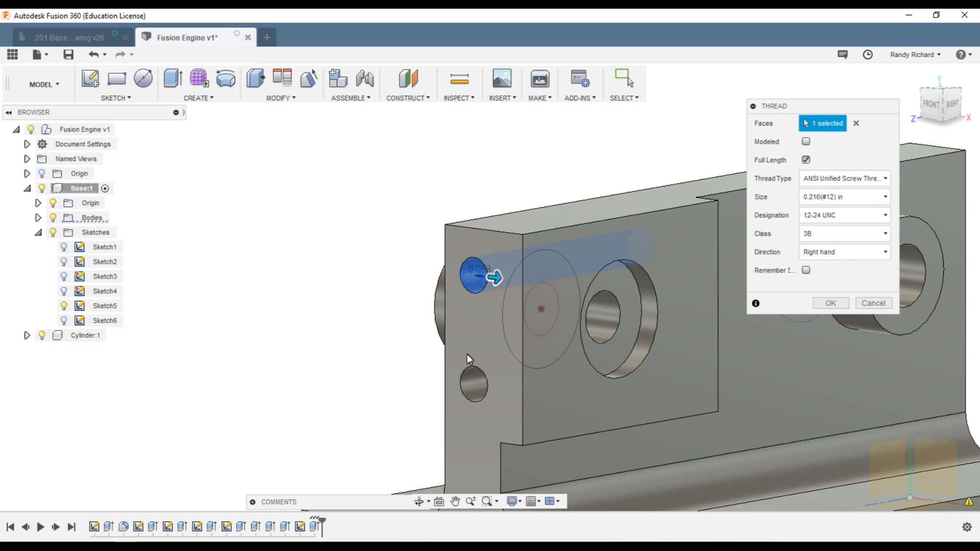
click(472, 382)
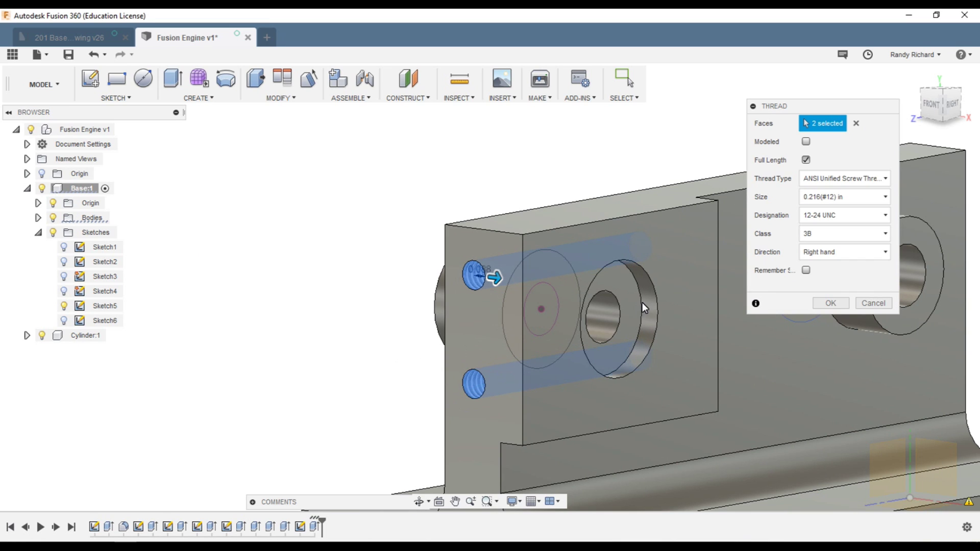
click(806, 160)
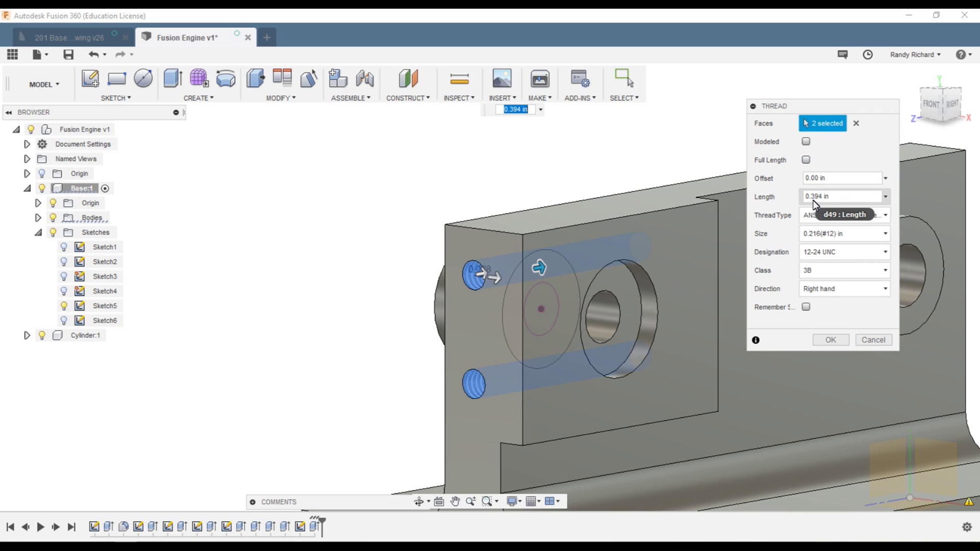
drag(811, 198, 814, 197)
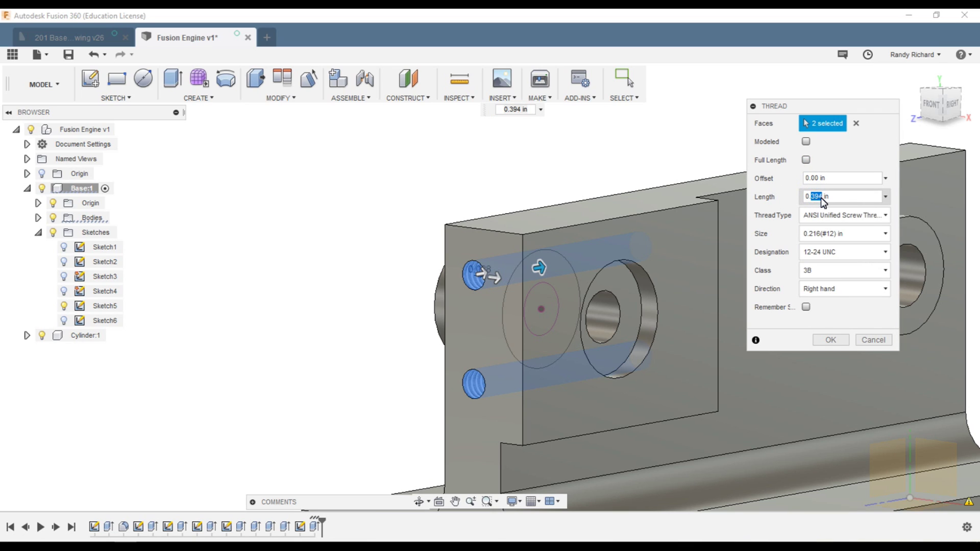
text(4)
key(Return)
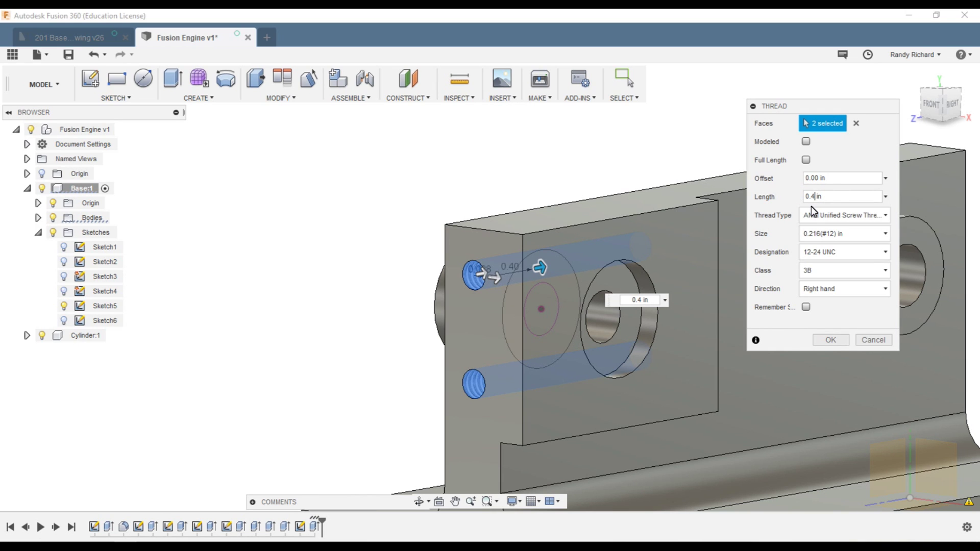
Set the thread to ANSI Unified, 0.25 in size, 1/4-28 UNF designation, and apply it
click(852, 213)
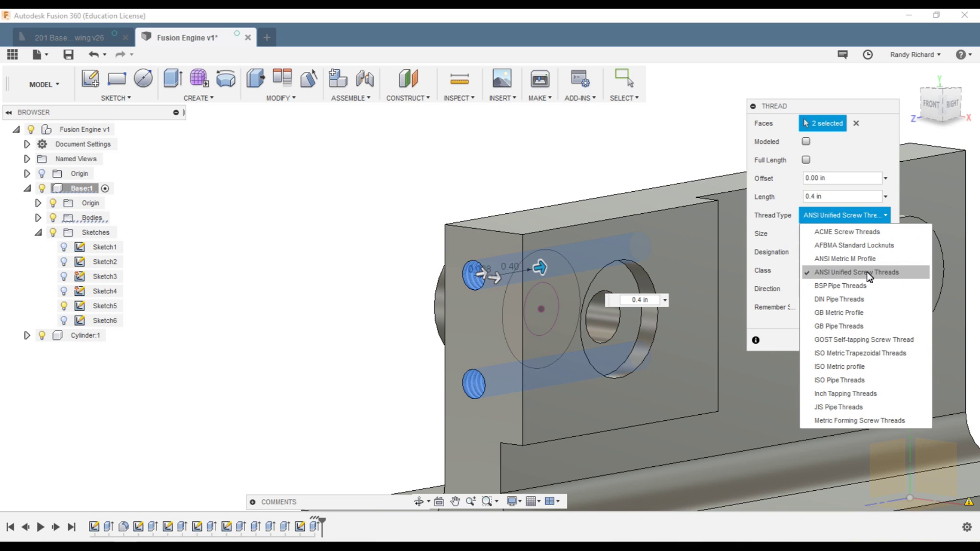
click(836, 215)
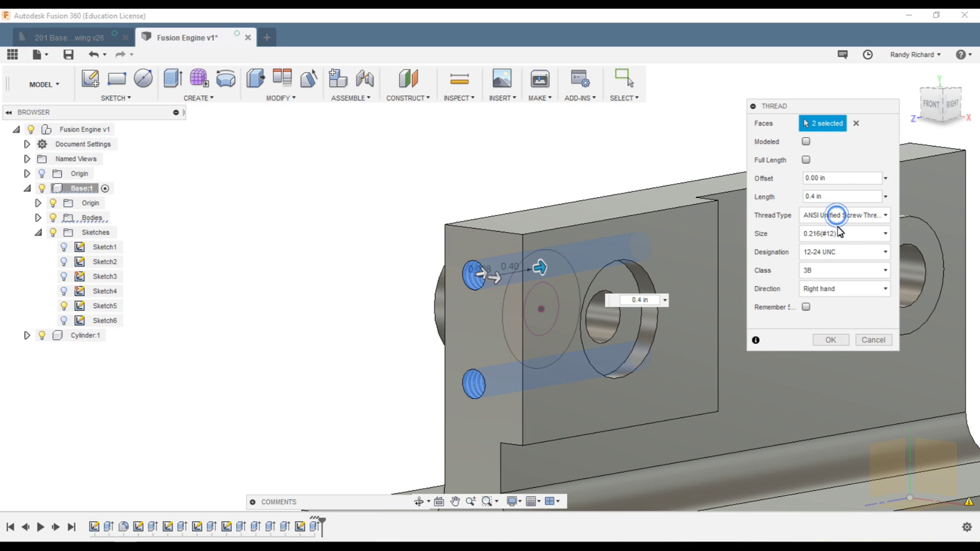
click(839, 232)
click(832, 311)
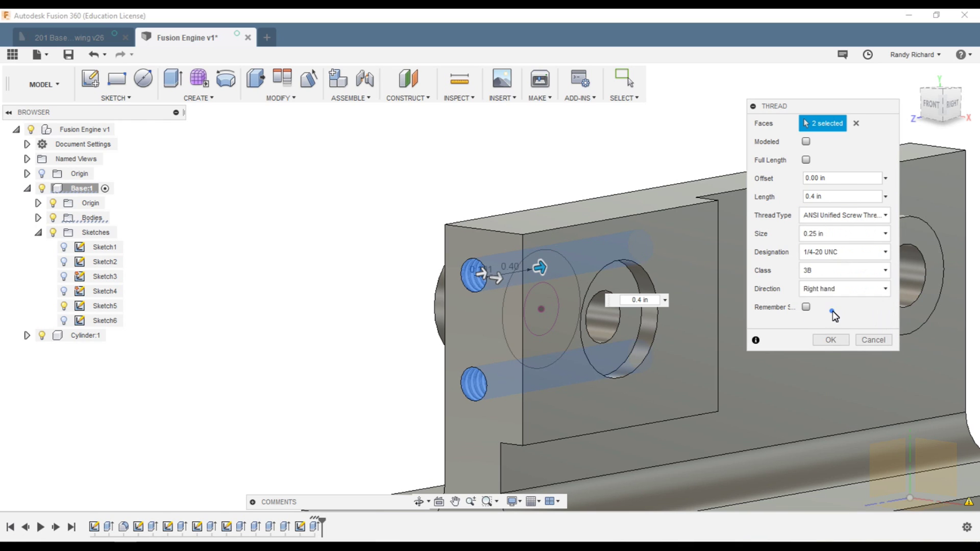
click(857, 252)
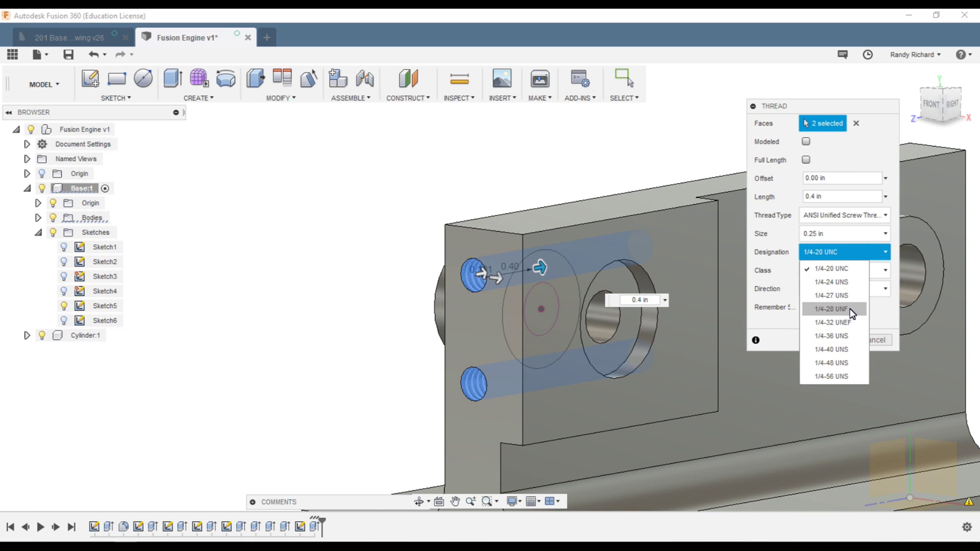
click(851, 310)
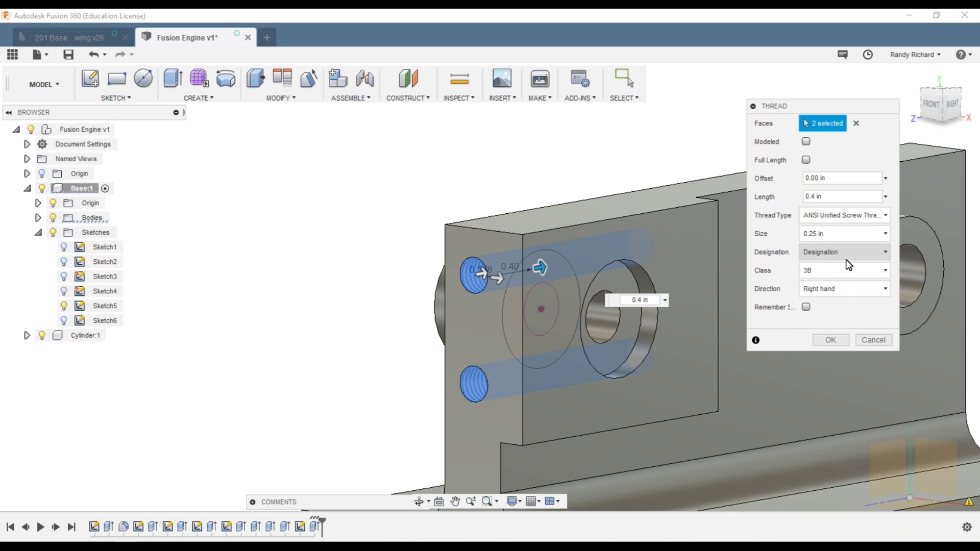
click(887, 252)
click(860, 251)
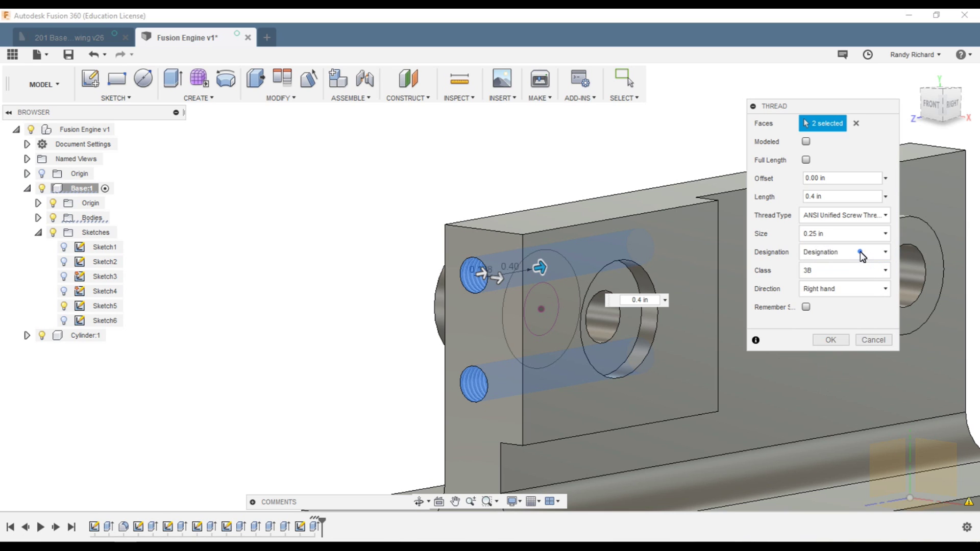
click(883, 253)
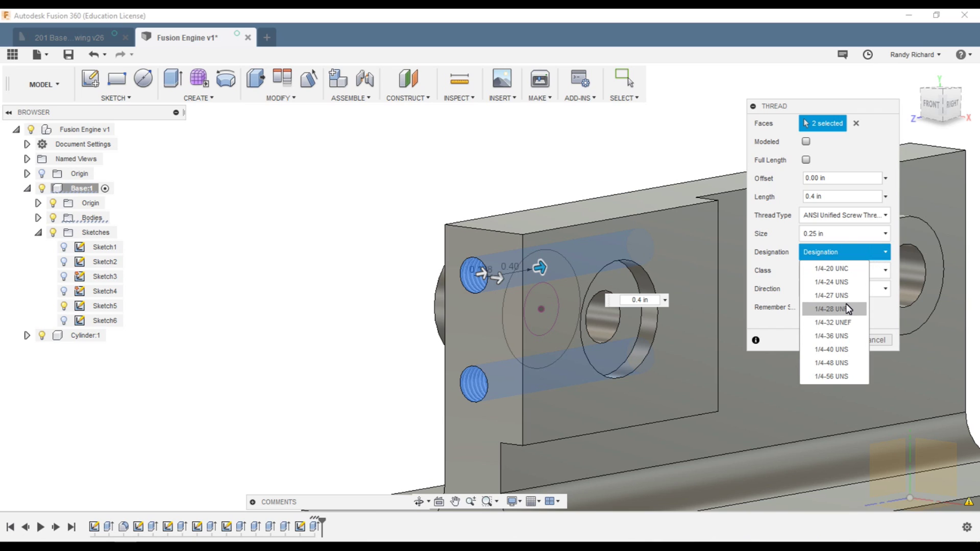
click(850, 307)
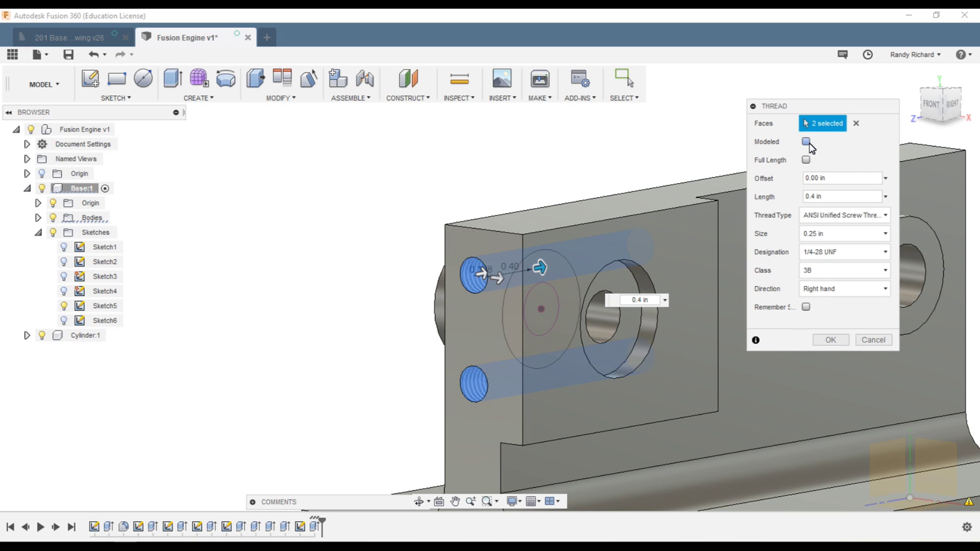
click(830, 340)
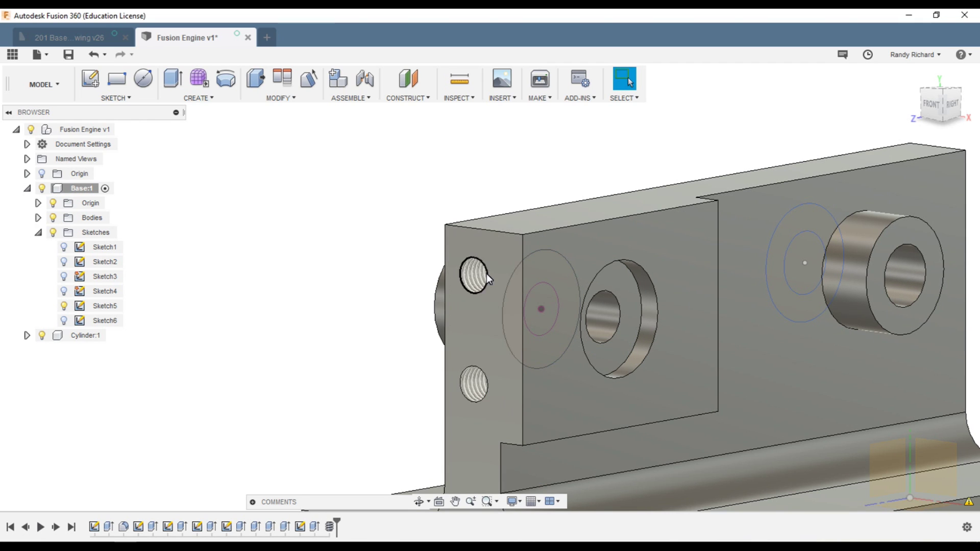
Inspect the threads, hide Sketch5, and check the part from the Front and Home views
scroll(468, 393, up, 5)
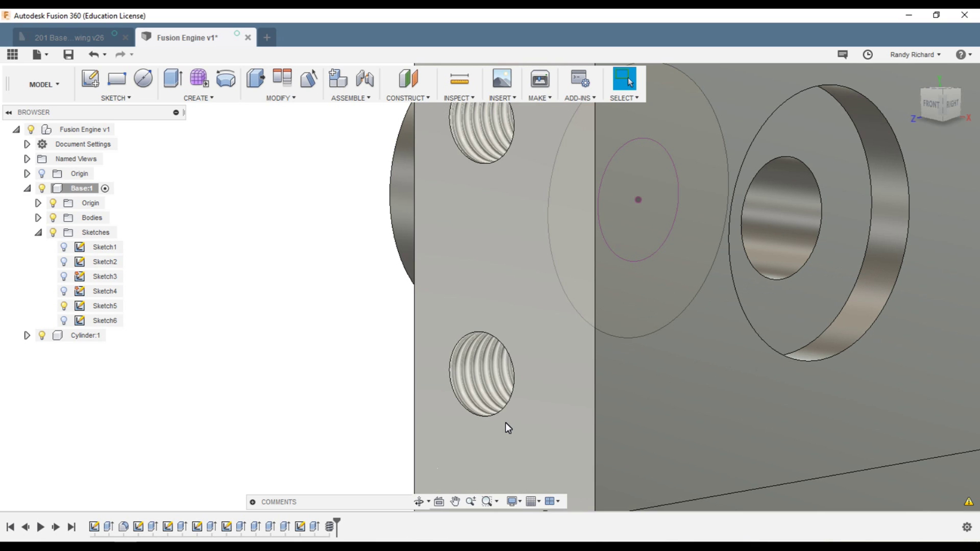
scroll(482, 429, down, 5)
scroll(463, 436, down, 2)
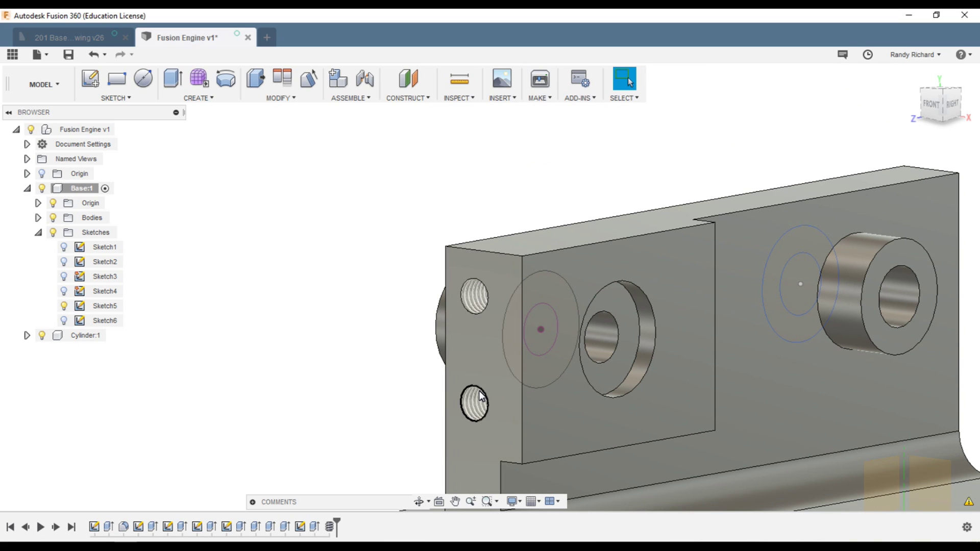
scroll(459, 408, down, 5)
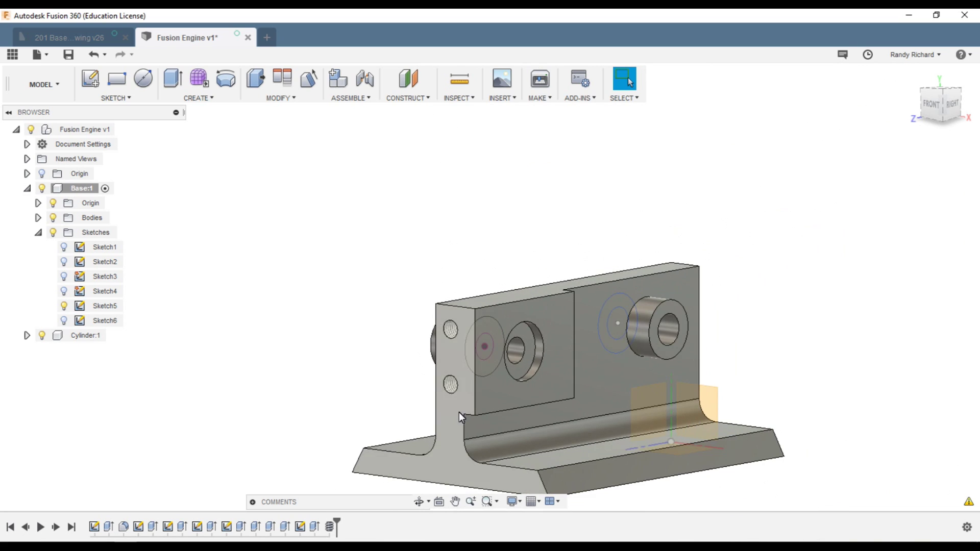
click(63, 306)
scroll(414, 337, down, 2)
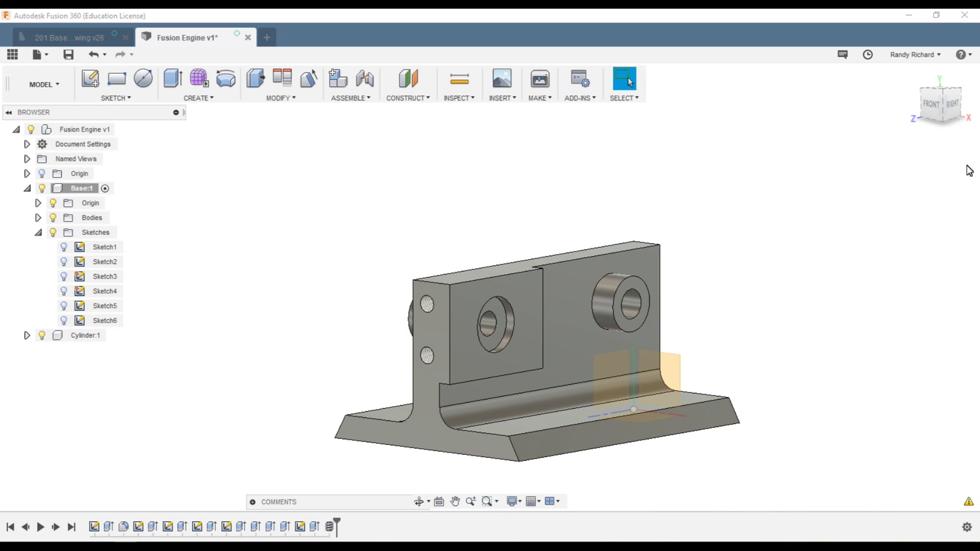
click(931, 105)
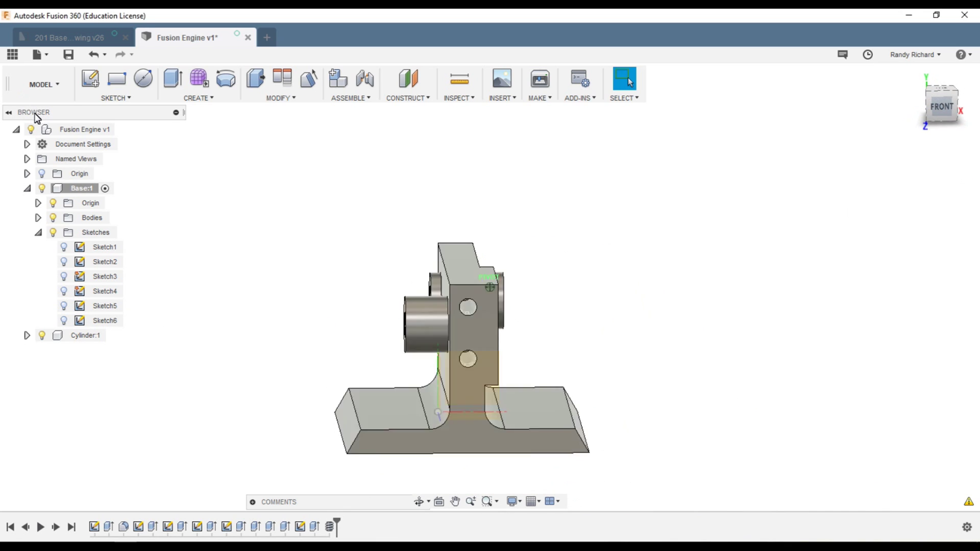
click(951, 112)
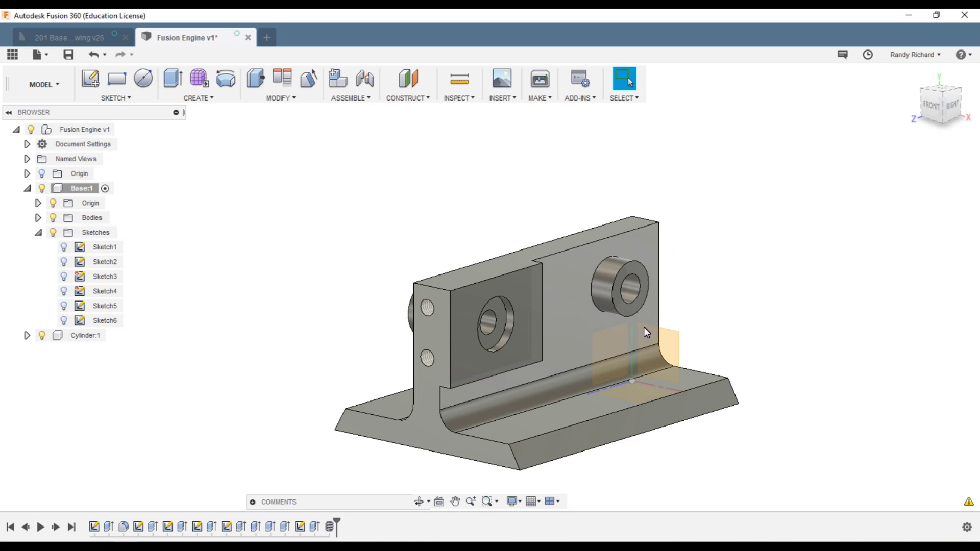
Start a new sketch on the upright face and draw a circle between the two bosses
right_click(567, 298)
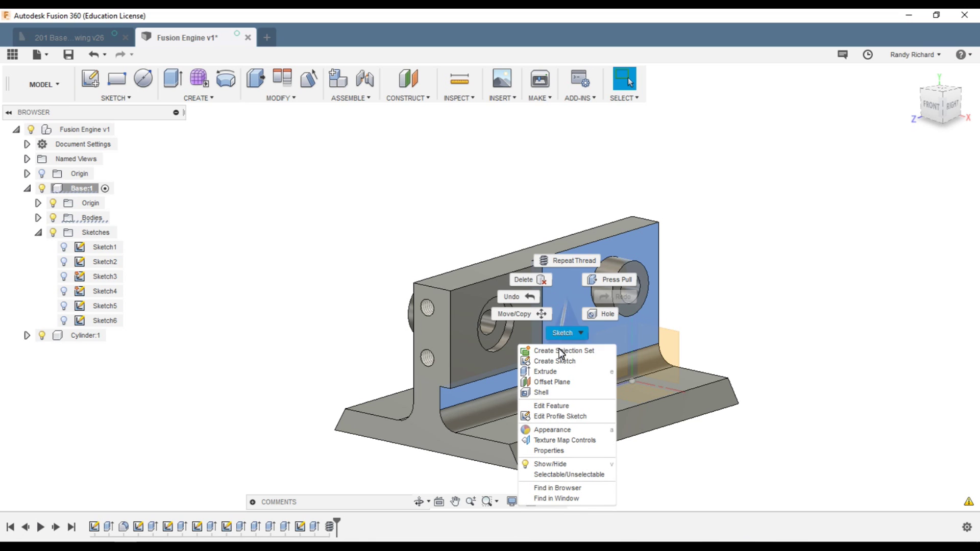
click(569, 362)
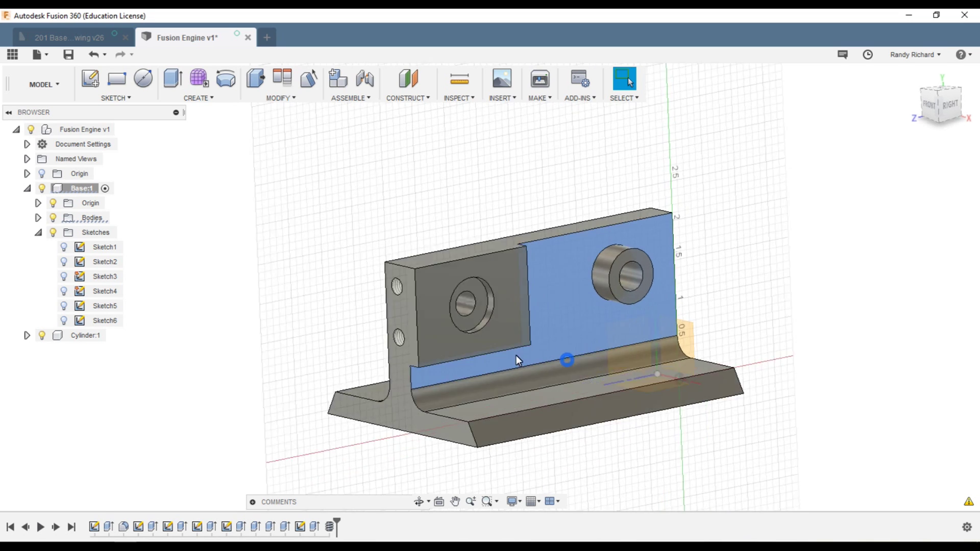
scroll(552, 147, up, 1)
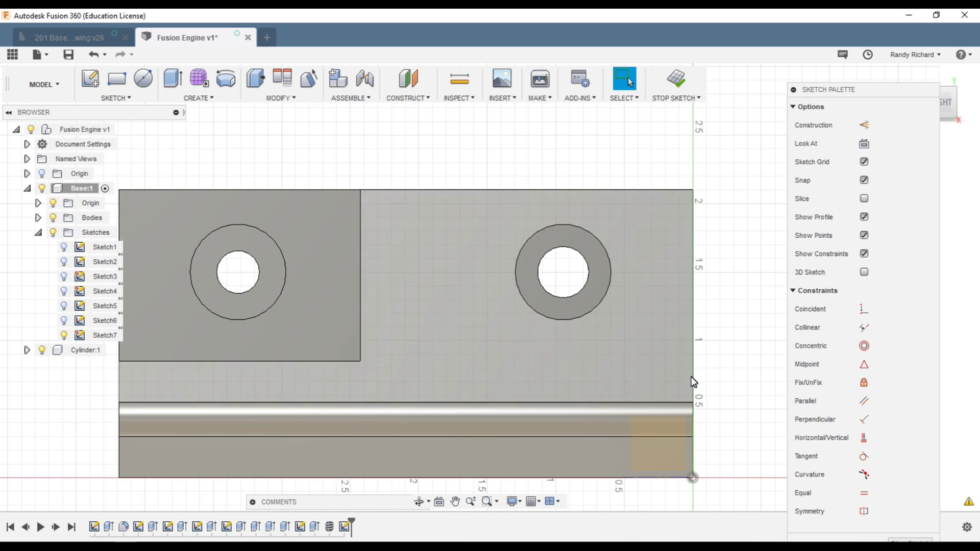
click(144, 80)
click(439, 268)
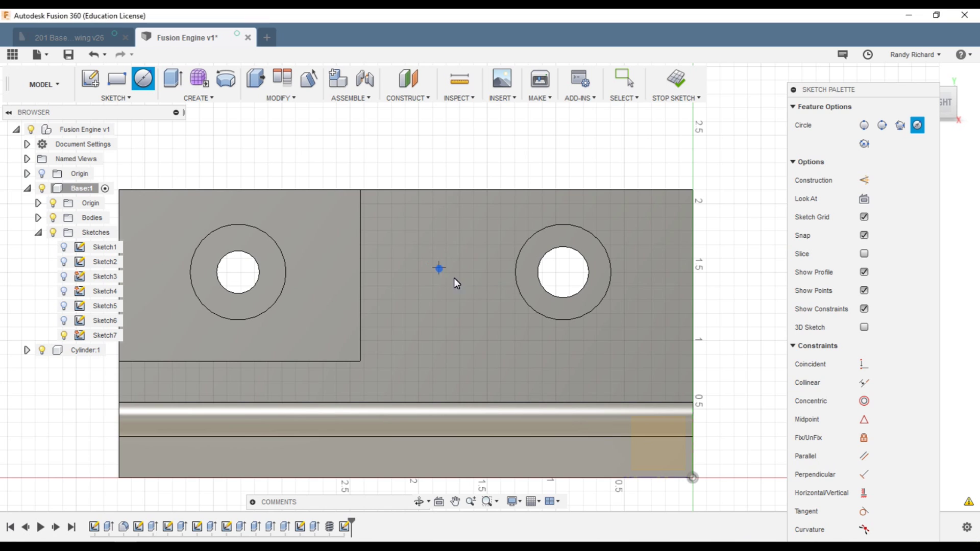
click(486, 302)
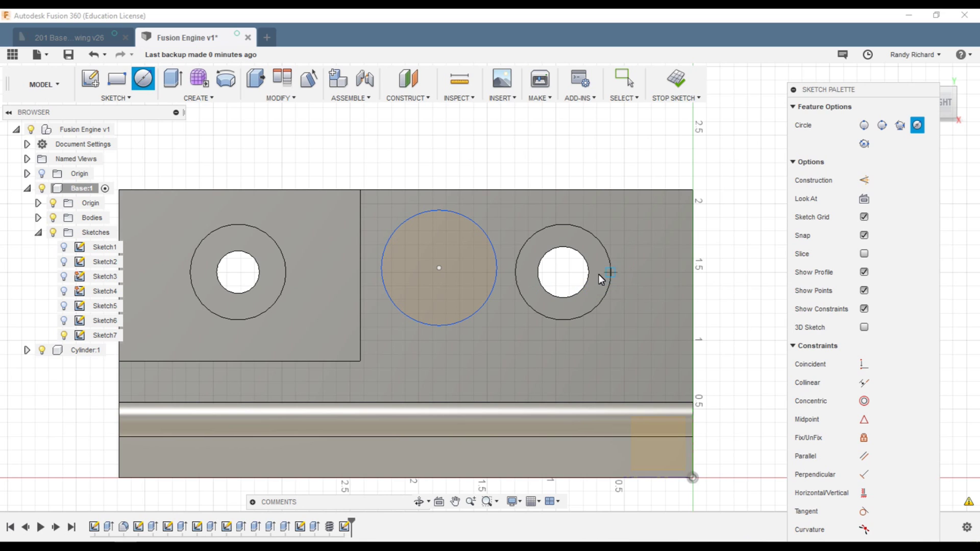
Draw a 0.75 in diameter circle beside the ring
click(651, 272)
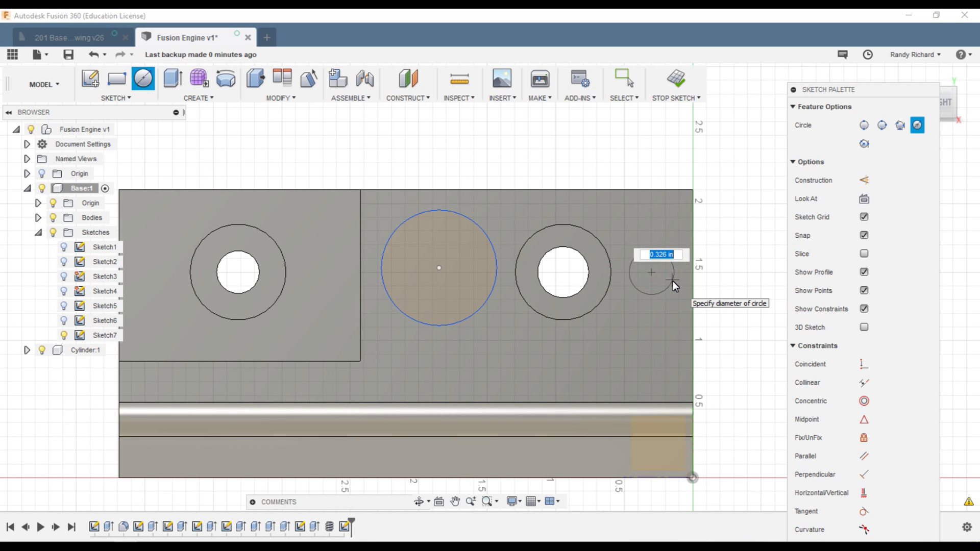
text(.75)
key(Tab)
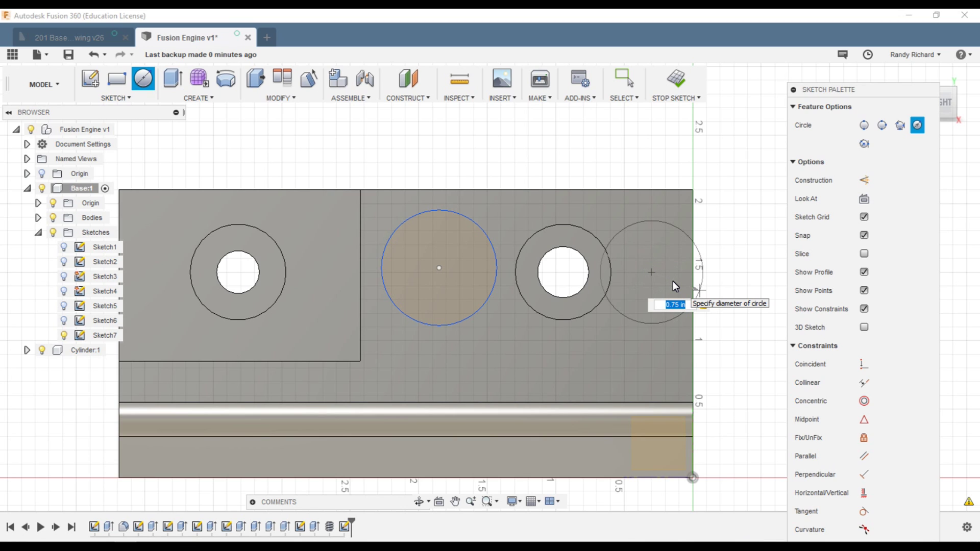
key(Return)
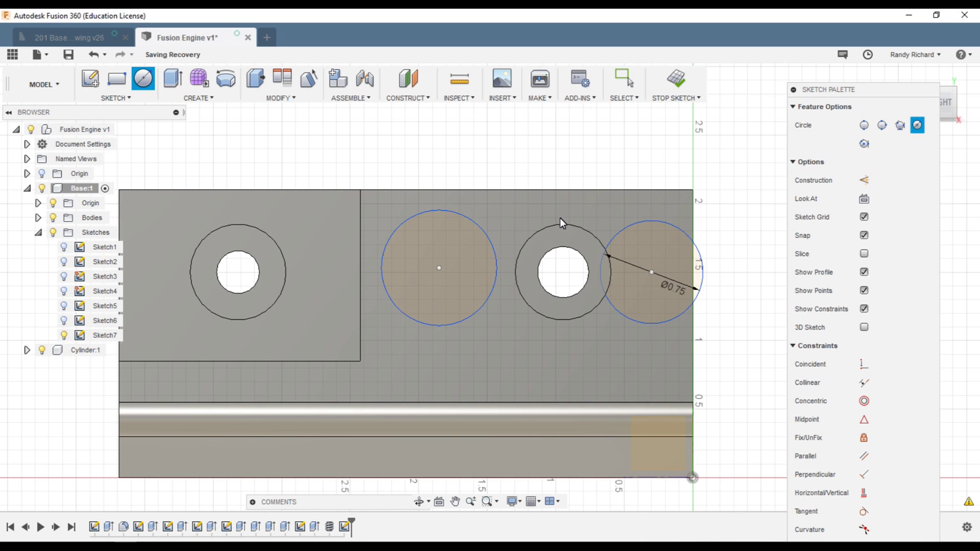
key(Escape)
key(c)
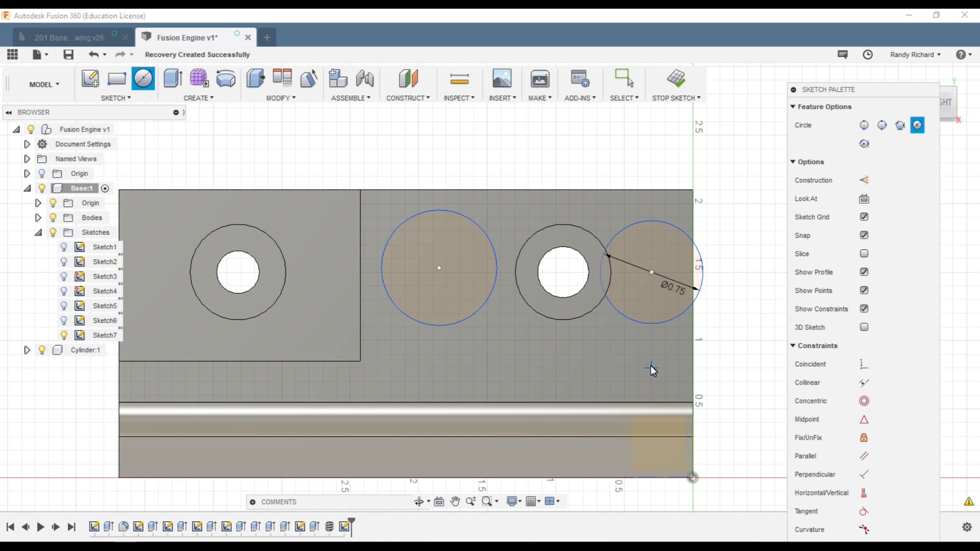
Add a circle below the 0.75 in circle and correct its diameter from 5.00 to 0.5 in
click(651, 367)
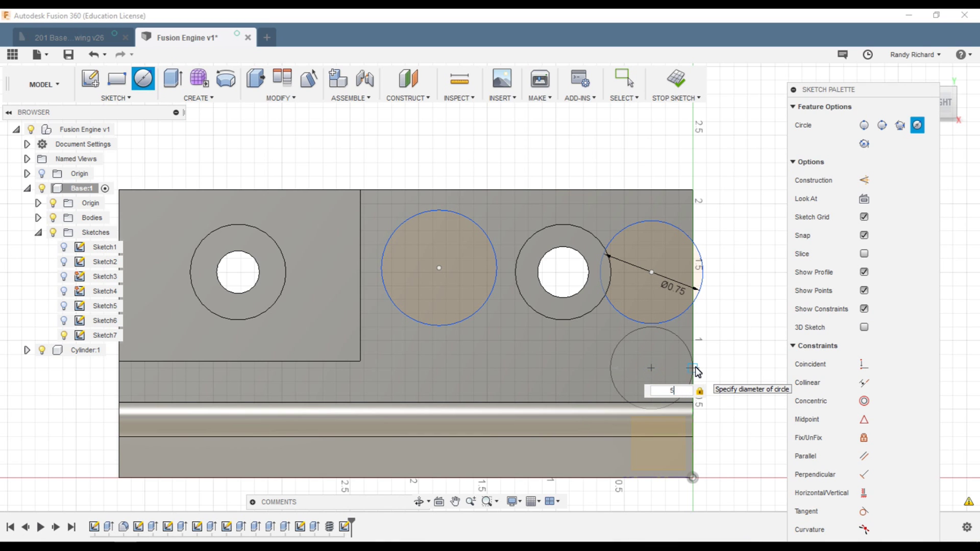
text(5)
key(Return)
key(Escape)
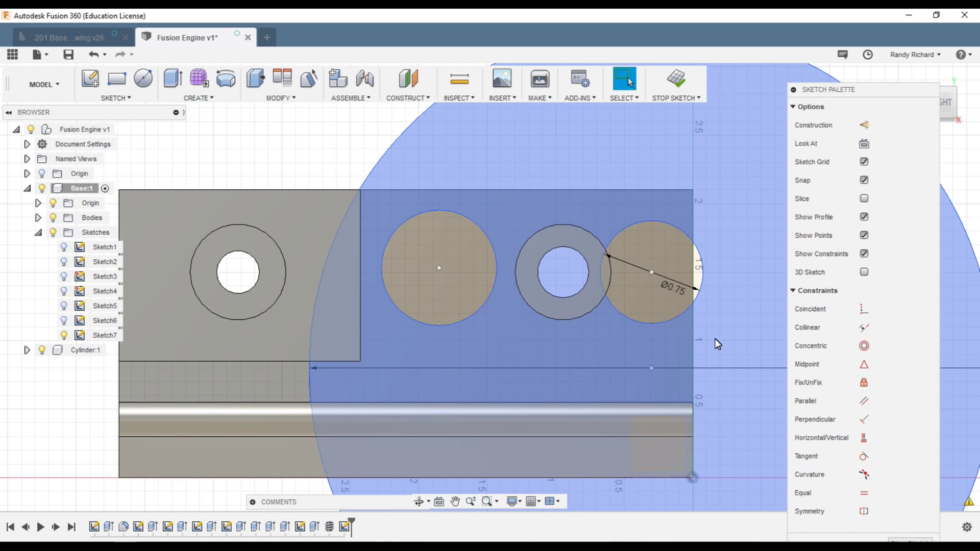
scroll(592, 342, down, 4)
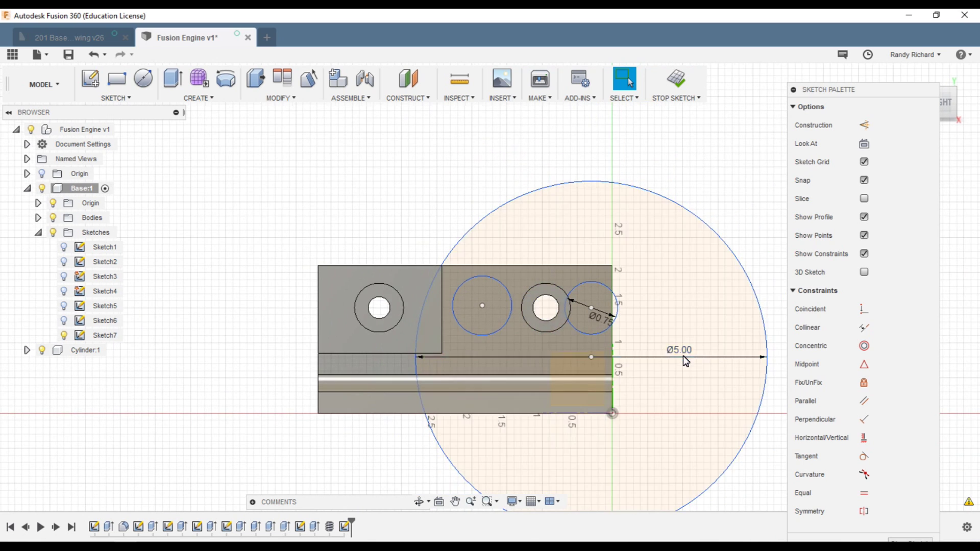
scroll(683, 352, up, 1)
double_click(683, 351)
text(0.5)
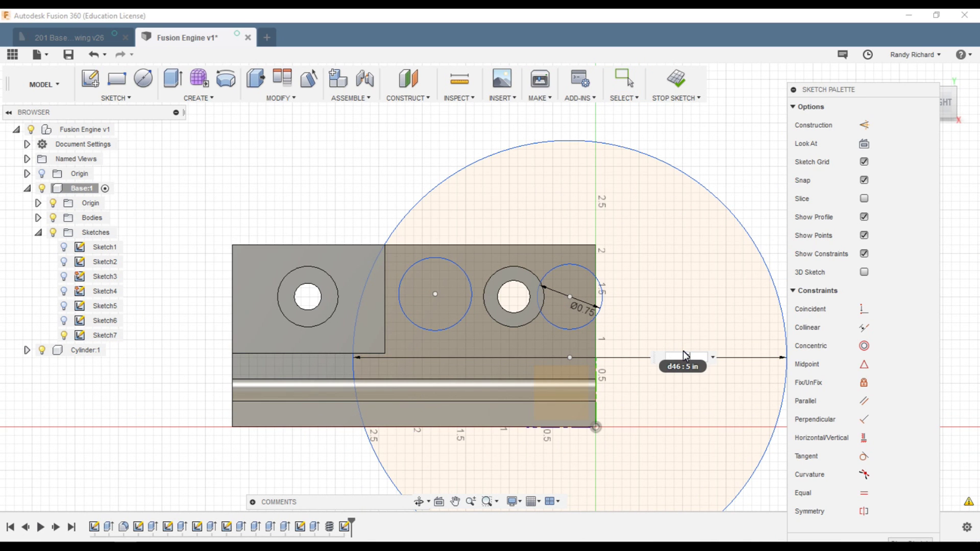
key(Return)
scroll(624, 332, up, 2)
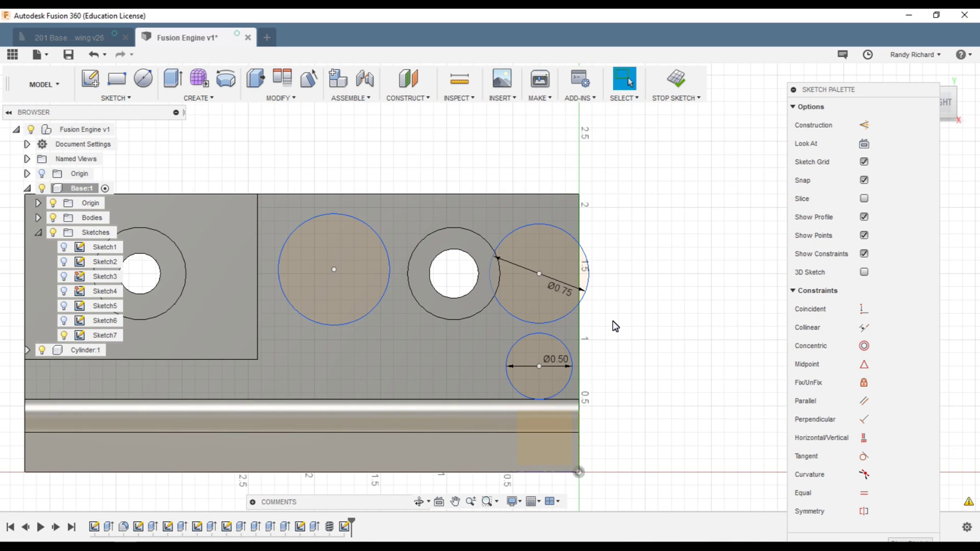
scroll(702, 266, down, 2)
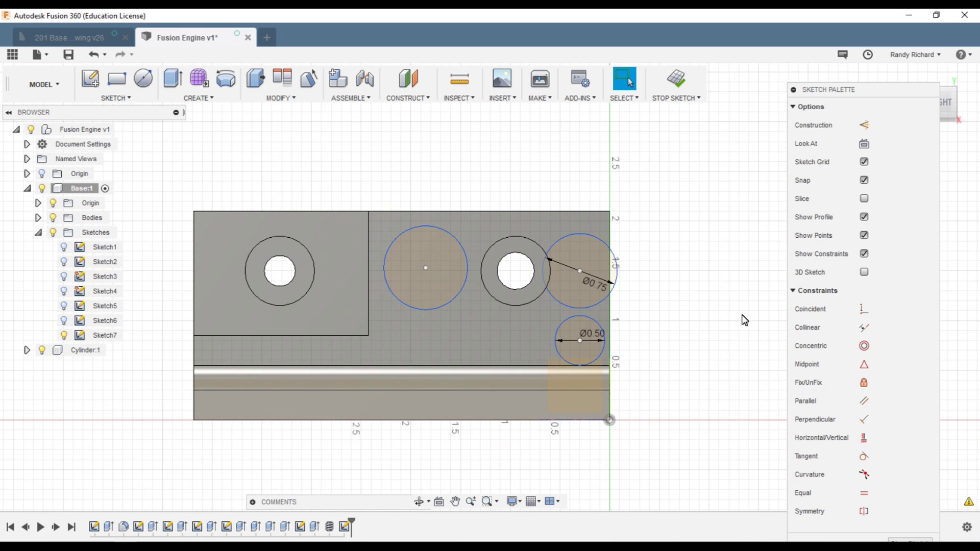
Make the large circle tangent to the vertical line and ring, and the Ø0.75 circle tangent to the ring
click(866, 456)
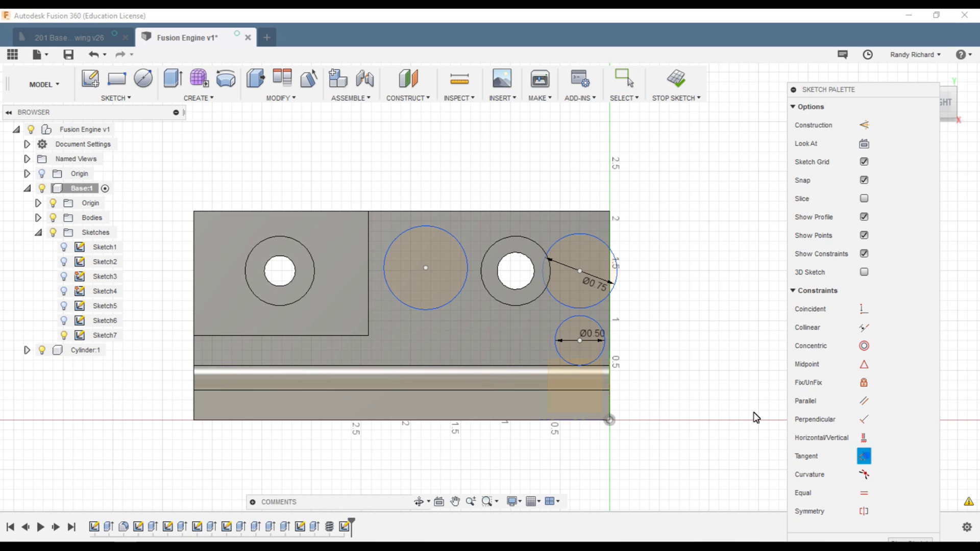
scroll(447, 196, up, 2)
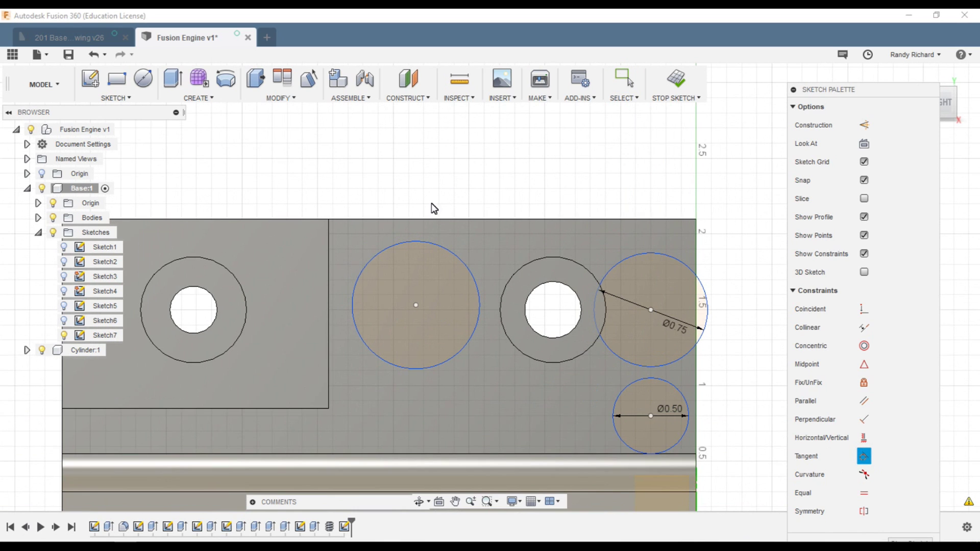
click(351, 300)
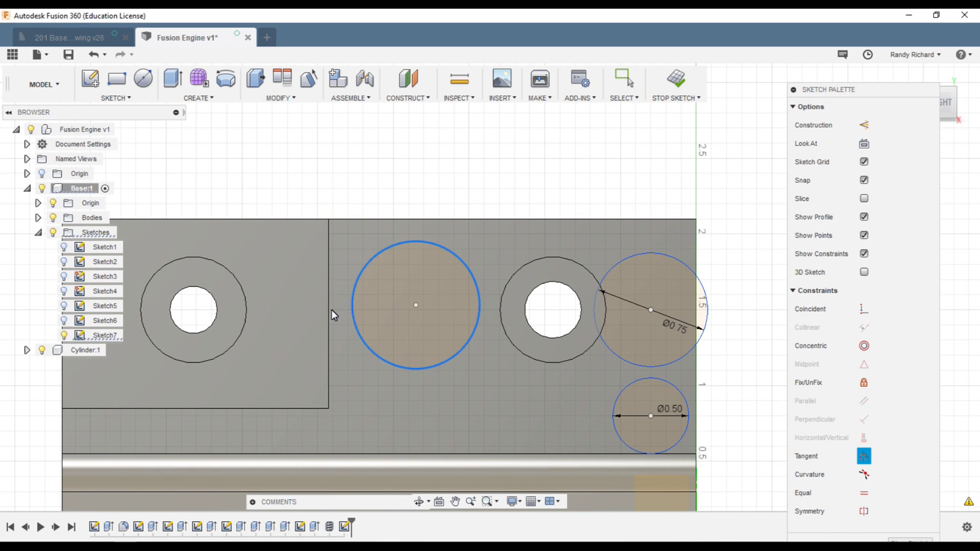
click(329, 309)
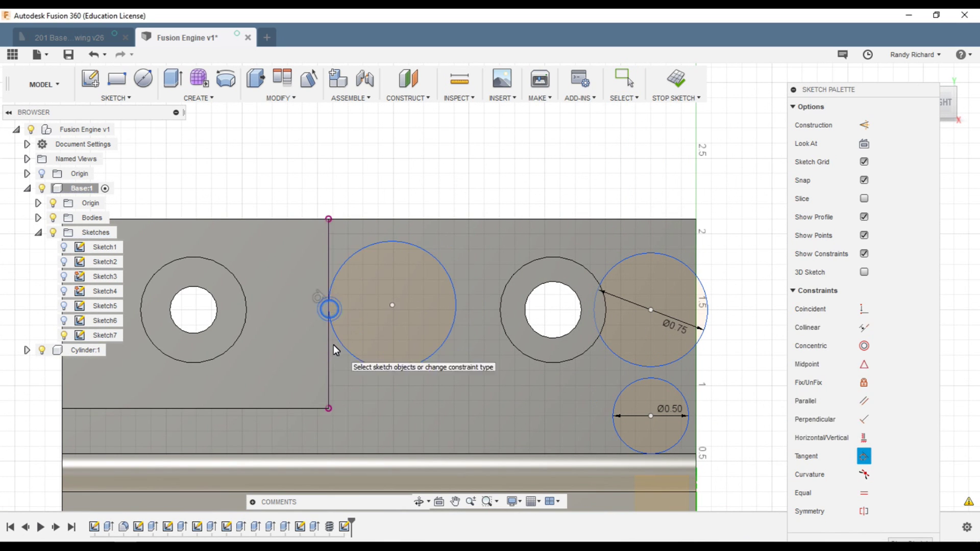
click(458, 303)
click(499, 308)
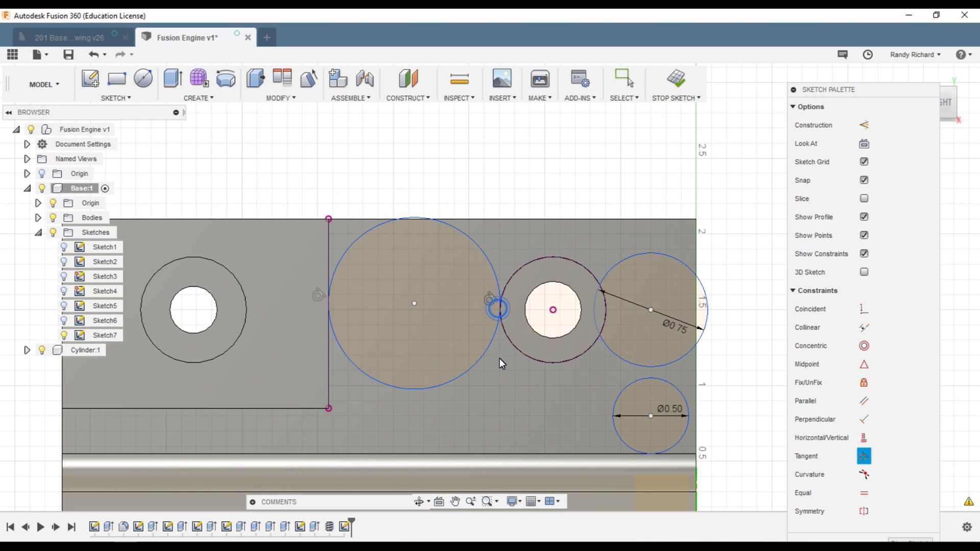
scroll(309, 339, down, 2)
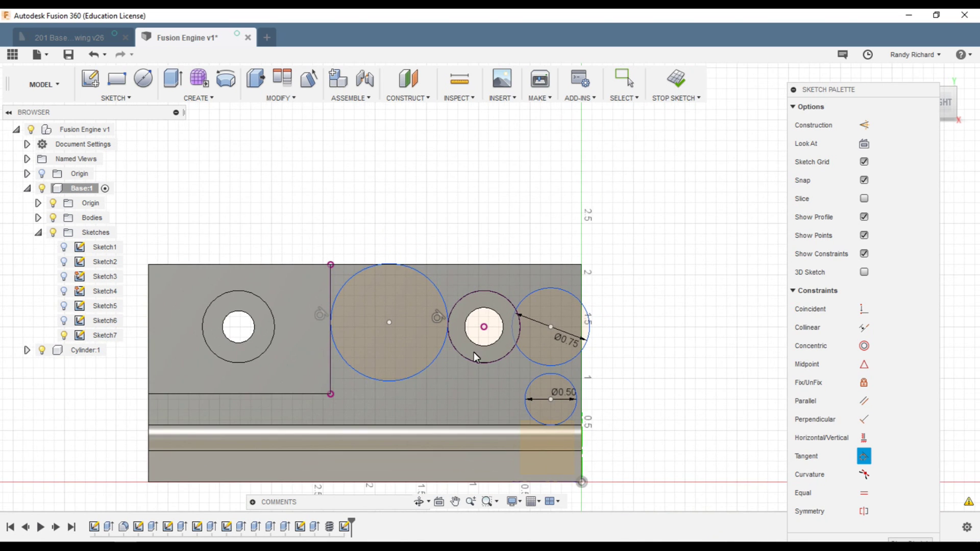
scroll(561, 360, up, 2)
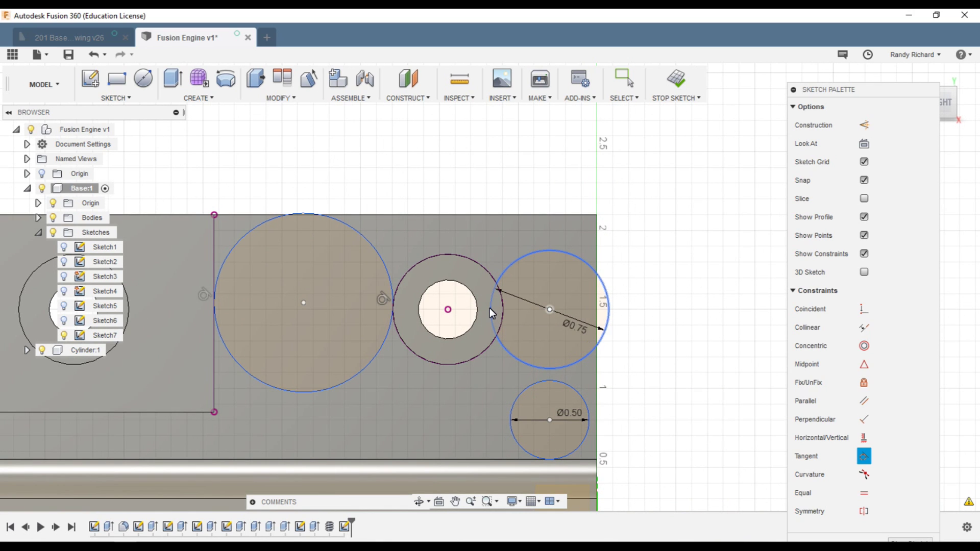
click(504, 313)
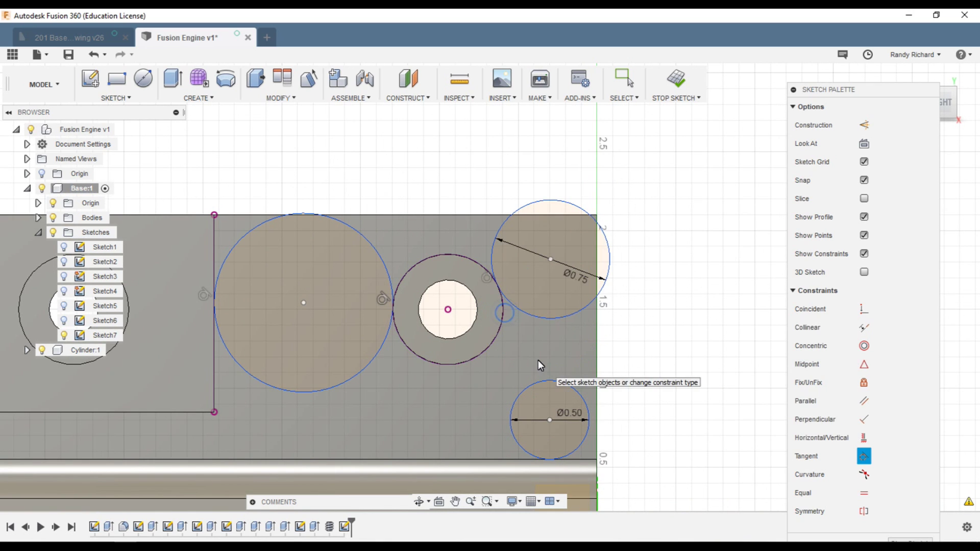
Make the Ø0.50 circle tangent to the right edge and drag it up toward the Ø0.75 circle
click(563, 320)
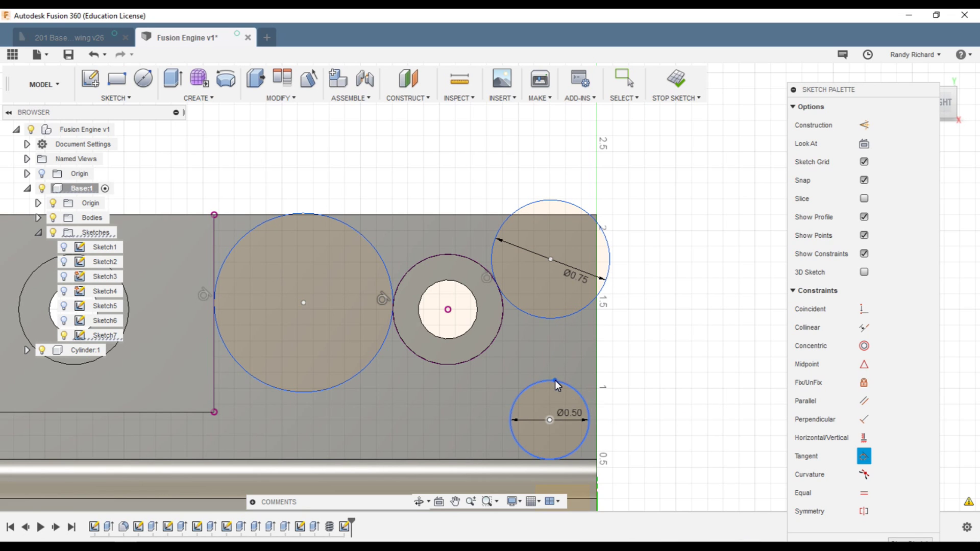
click(556, 381)
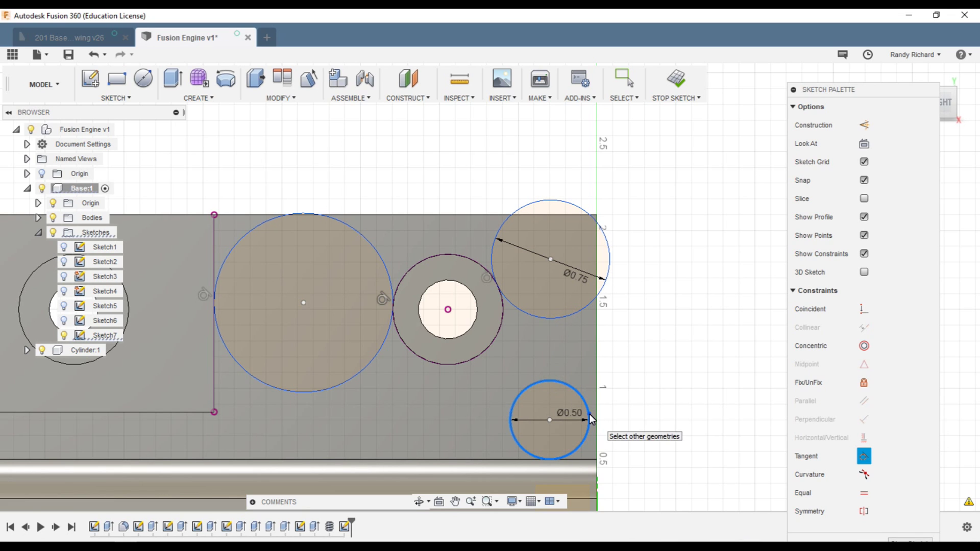
click(588, 414)
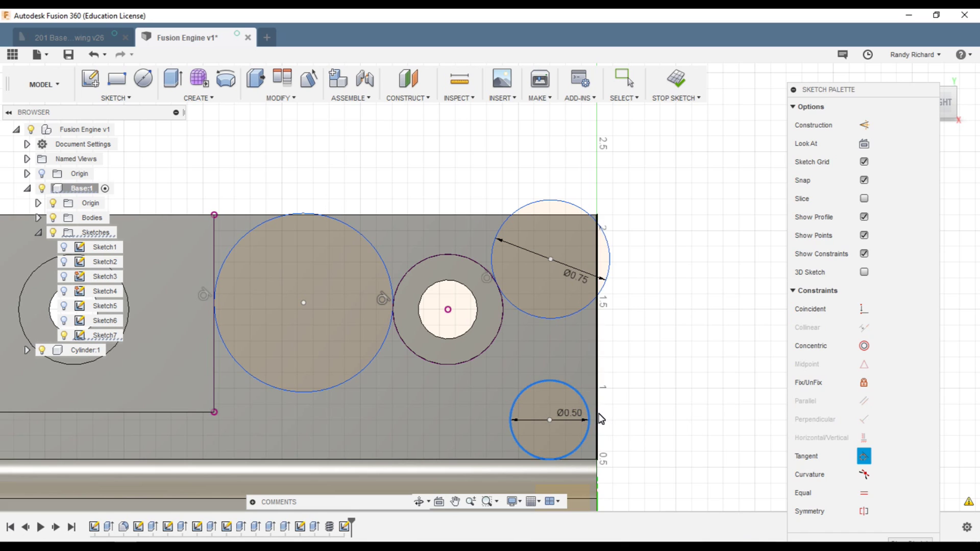
click(596, 414)
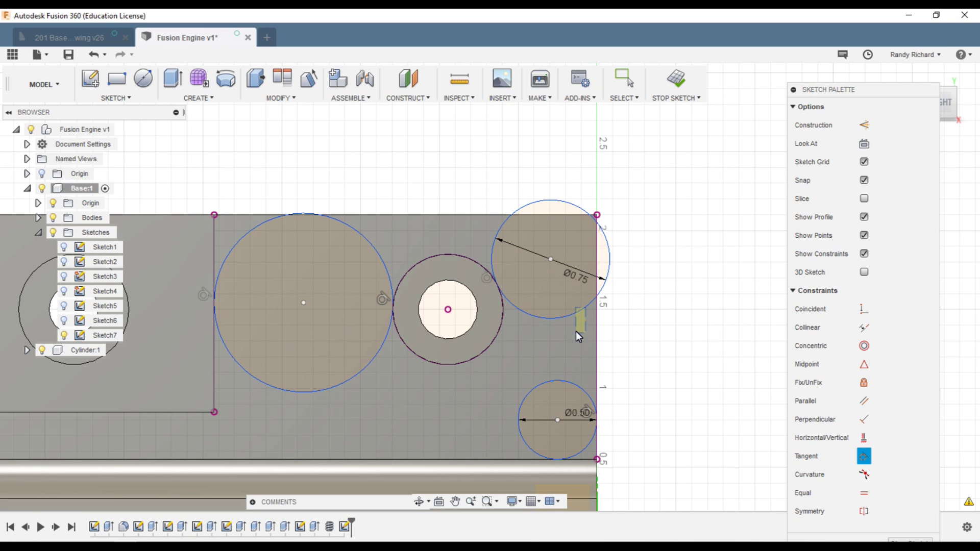
key(Escape)
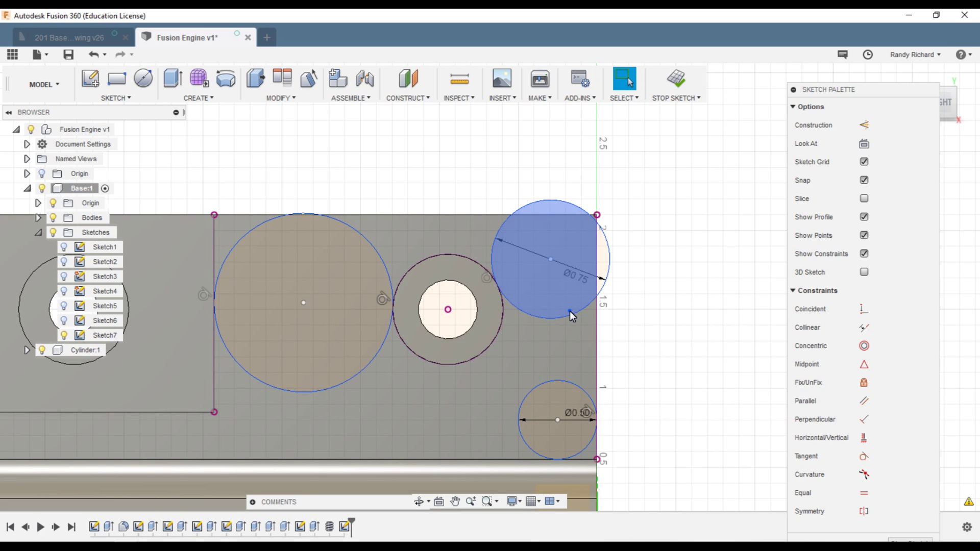
click(551, 257)
key(Escape)
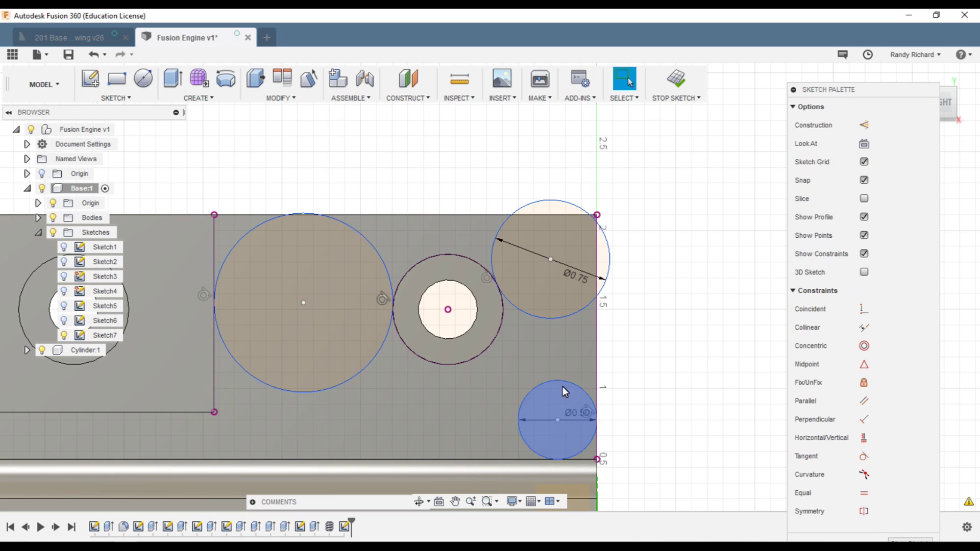
drag(558, 420, 565, 357)
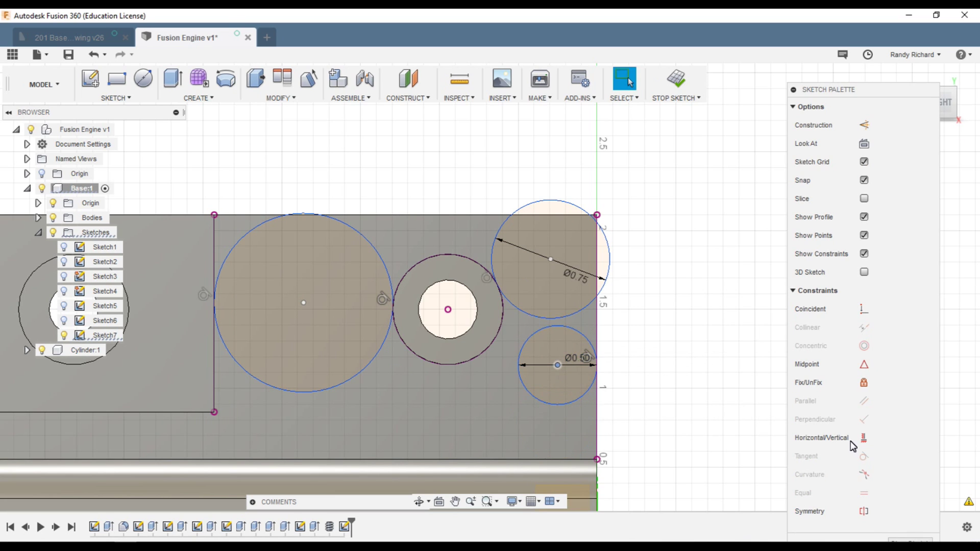
Make the Ø0.75 and Ø0.50 circles tangent to each other and shift them into place
click(863, 456)
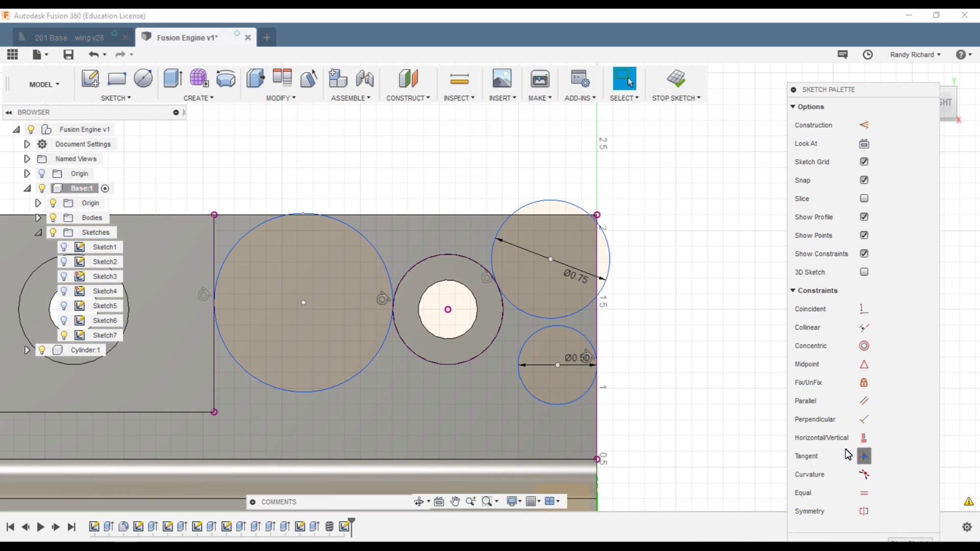
click(571, 320)
click(565, 326)
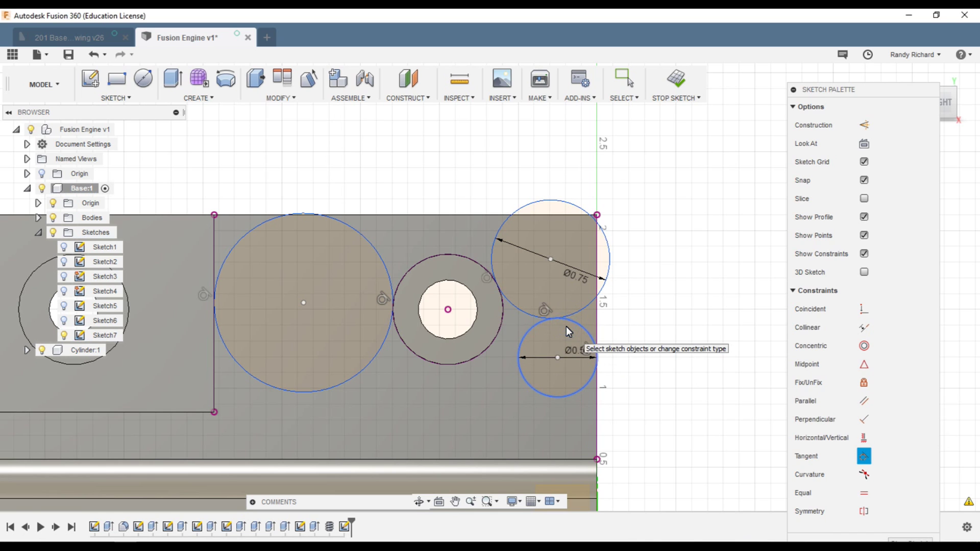
key(Escape)
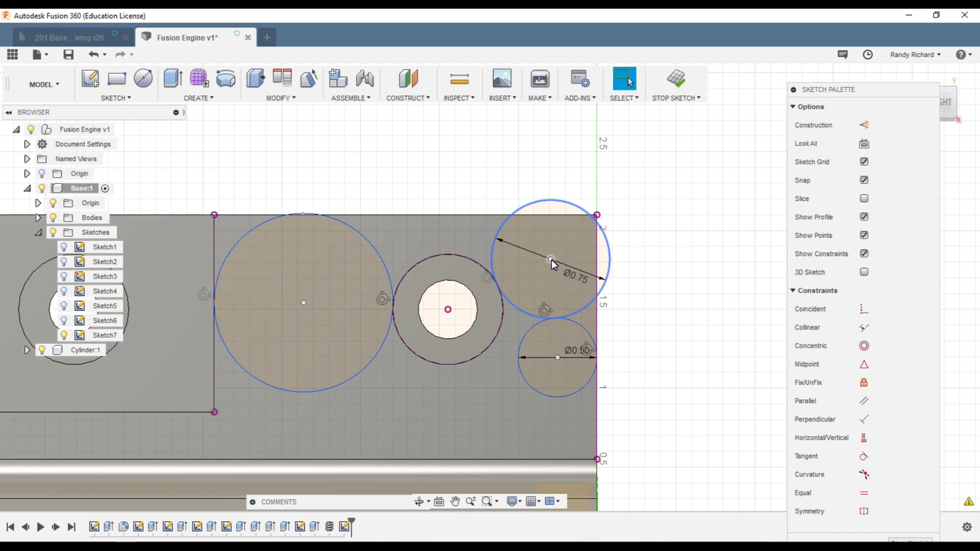
mouse_move(551, 260)
mouse_down()
mouse_move(555, 303)
mouse_move(546, 296)
mouse_move(556, 246)
mouse_up()
scroll(517, 332, down, 3)
Dimension the right circle's centre 1.5 in above the base's bottom edge
scroll(541, 346, up, 3)
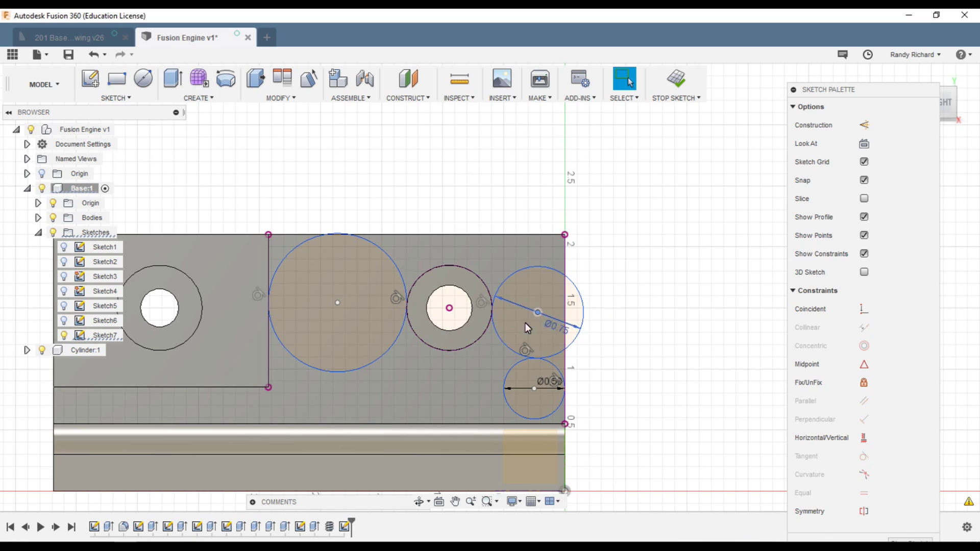
click(450, 308)
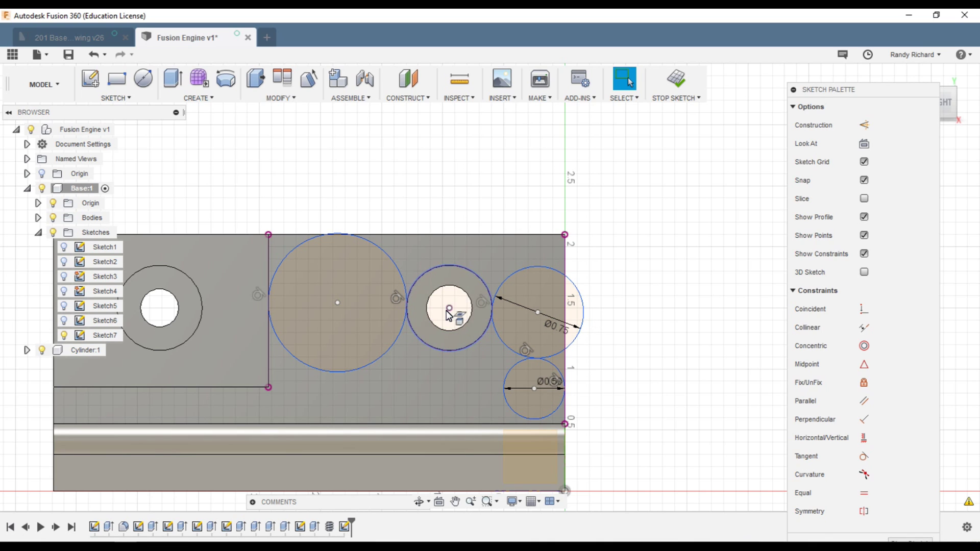
click(537, 312)
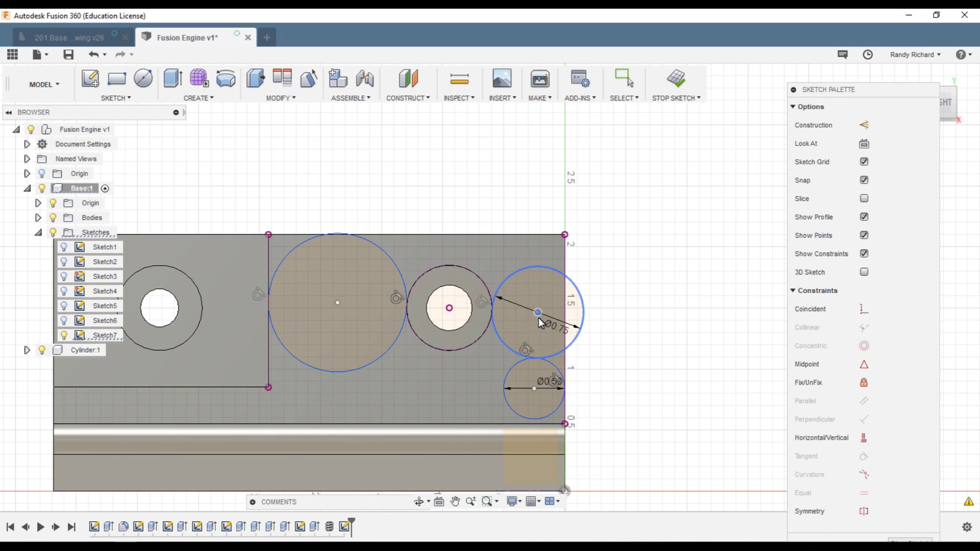
key(d)
click(551, 491)
click(694, 355)
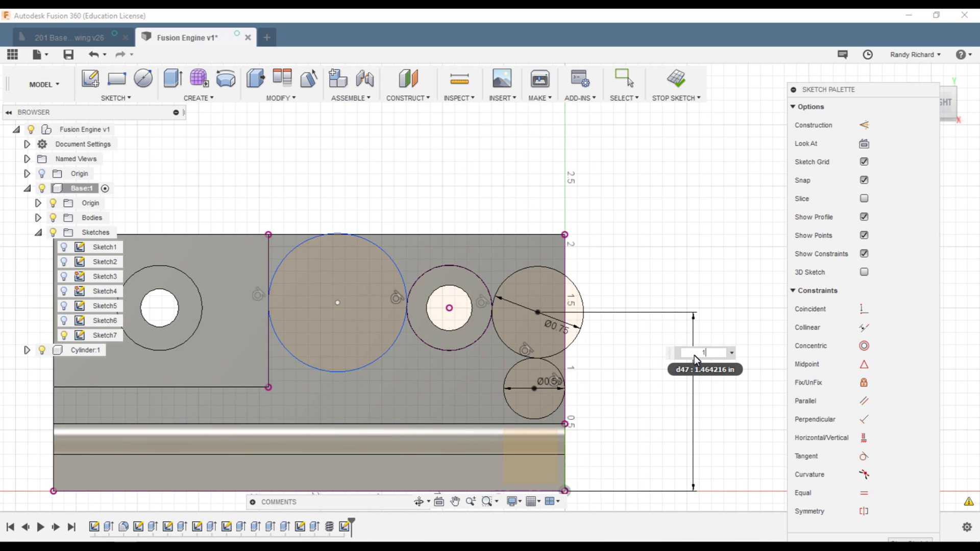
text(1.5)
key(Return)
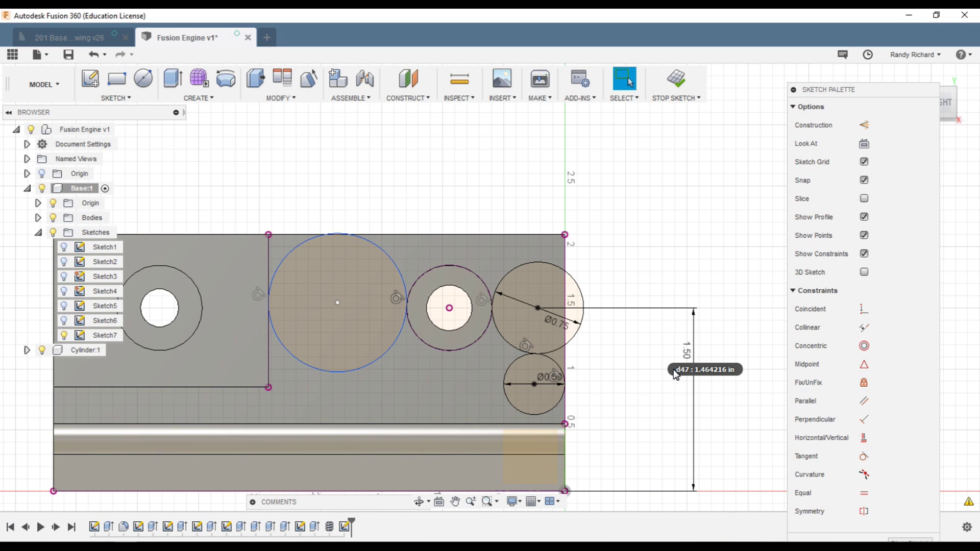
Dimension the large circle's centre 1.5 in above the bottom edge
click(337, 303)
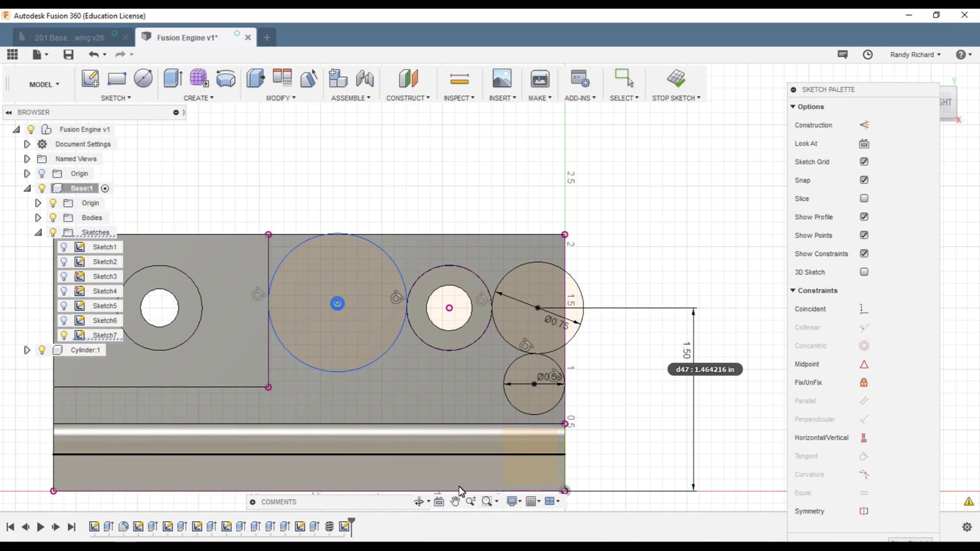
click(458, 490)
click(392, 392)
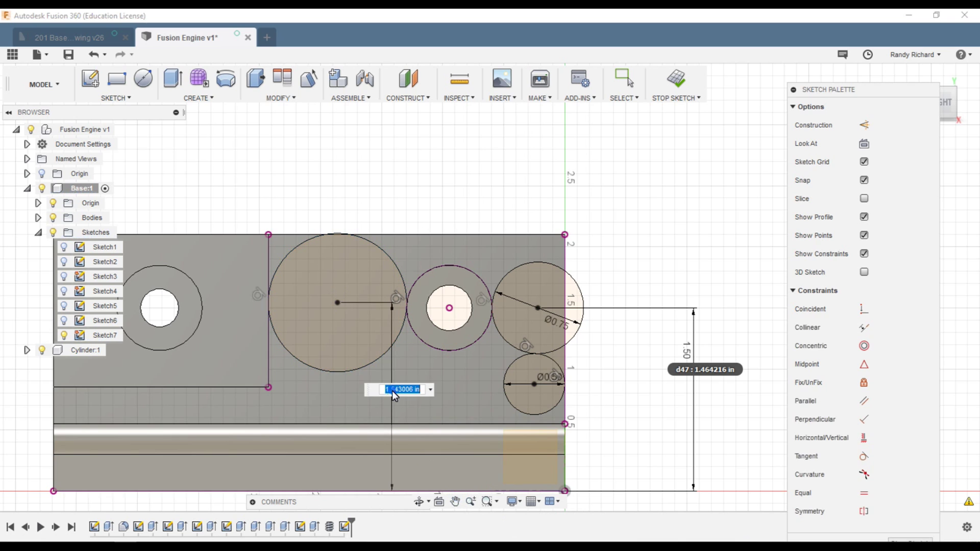
text(1.5)
key(Return)
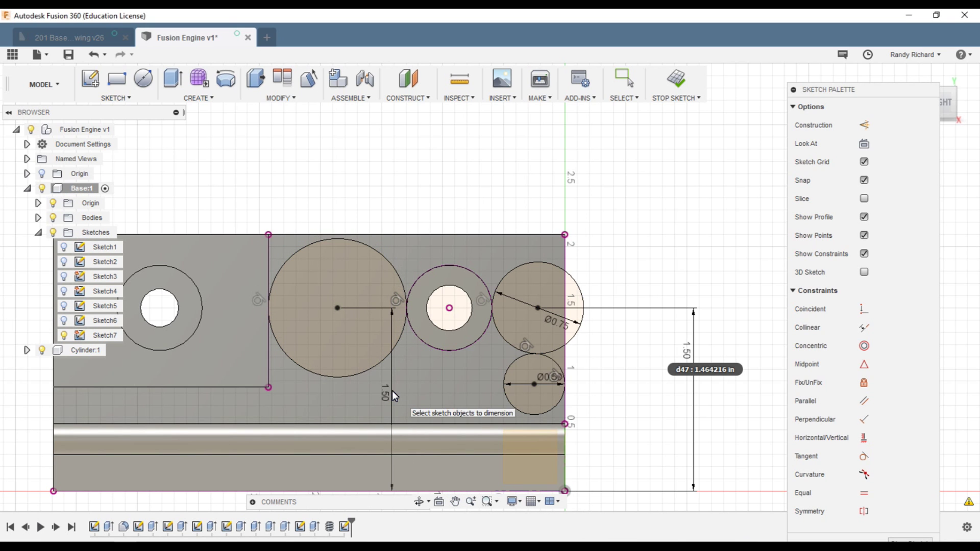
key(Escape)
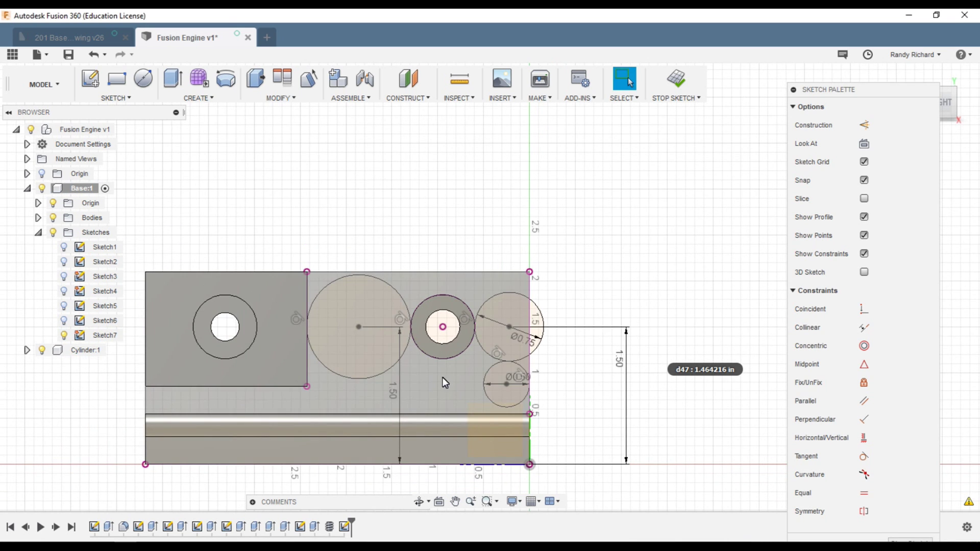
scroll(453, 354, up, 1)
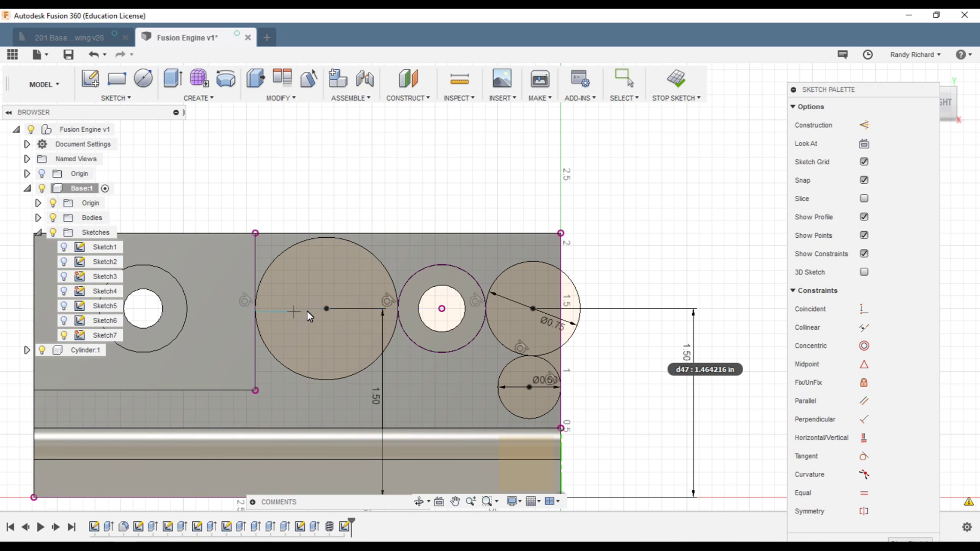
Draw a closed line profile from the large circle's left edge, over the top, down the right side to the small circle
key(l)
click(256, 310)
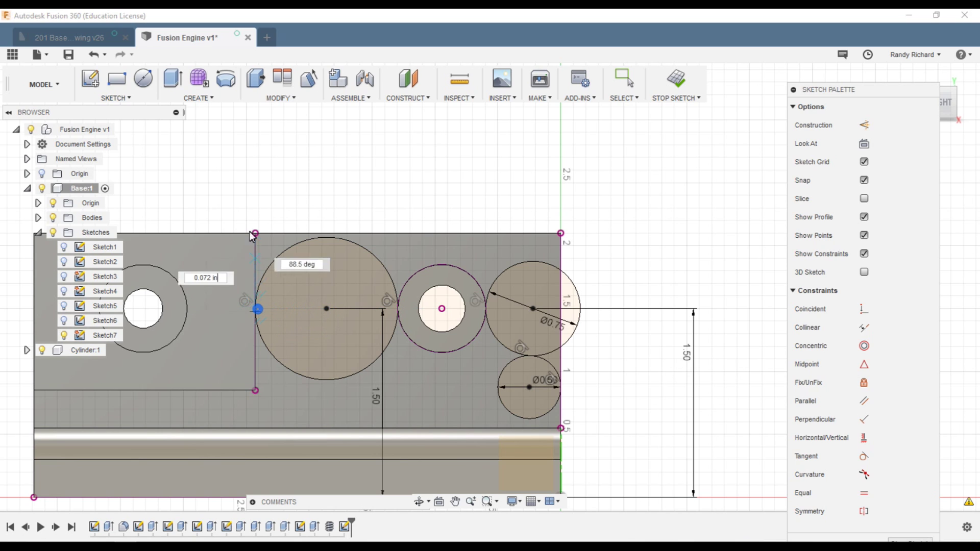
click(256, 208)
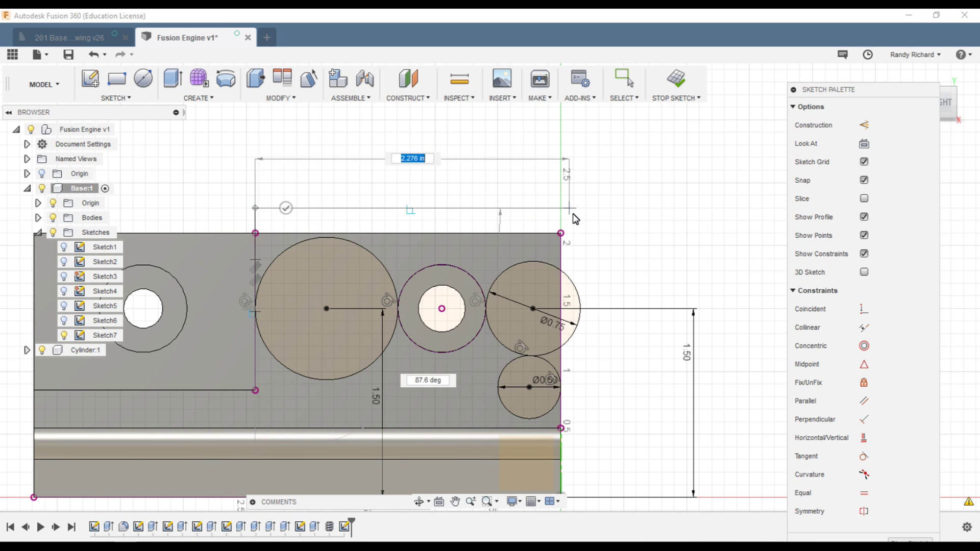
click(574, 208)
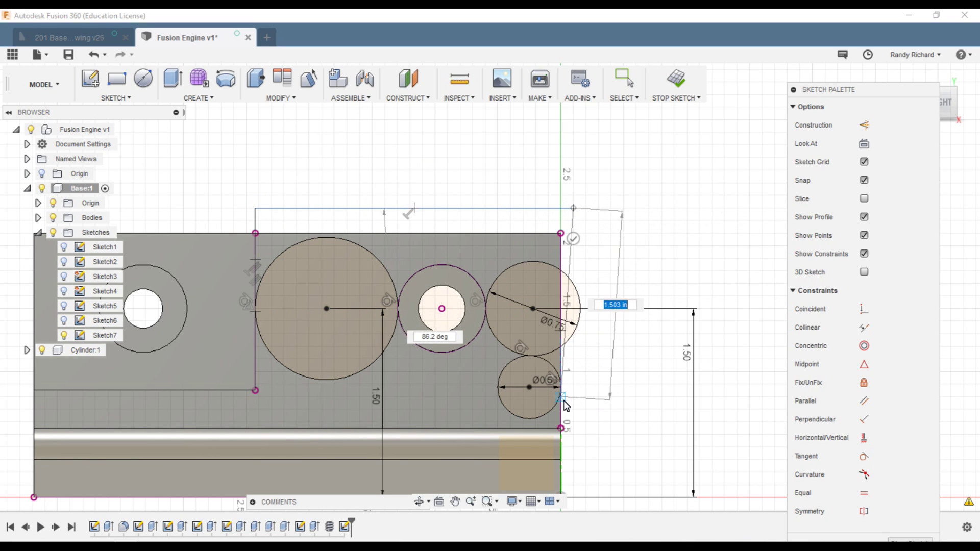
click(575, 384)
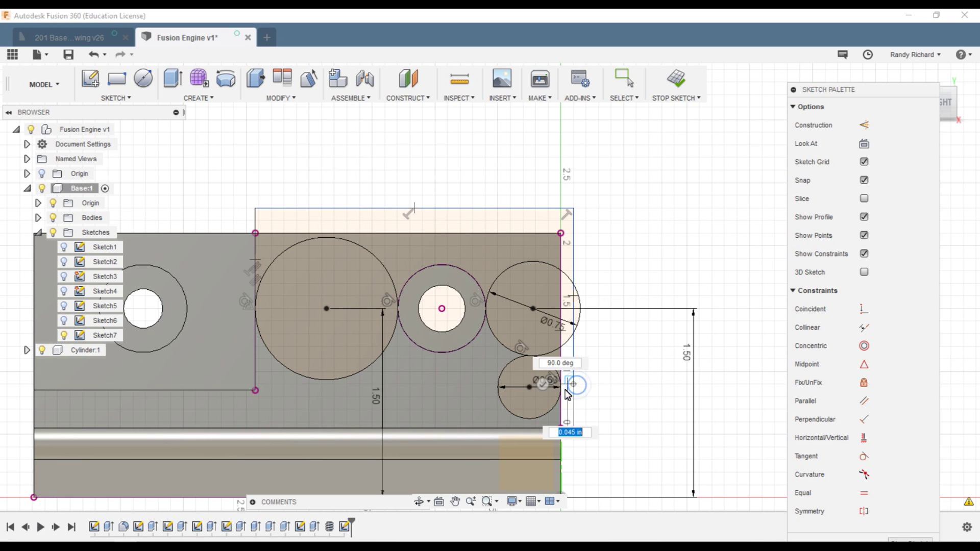
click(561, 388)
scroll(566, 392, up, 4)
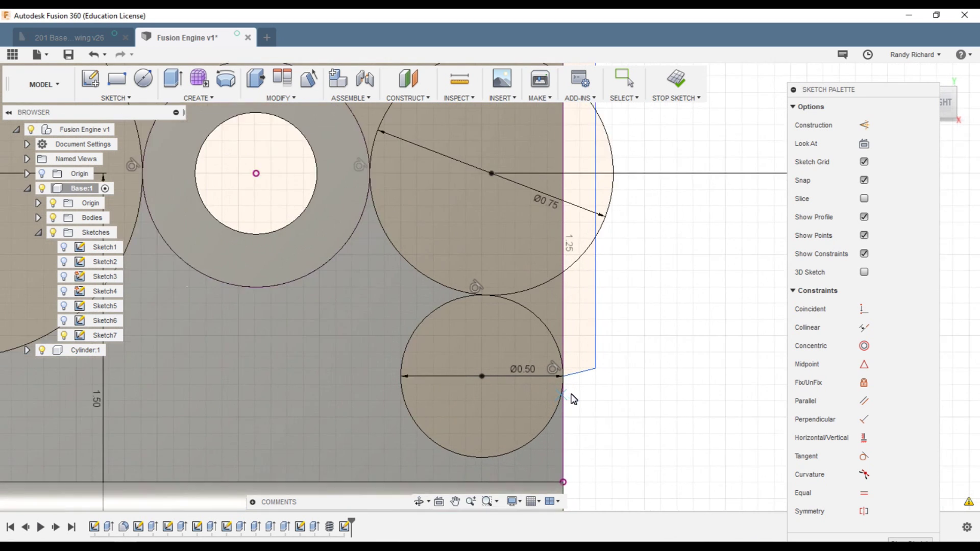
scroll(698, 392, down, 3)
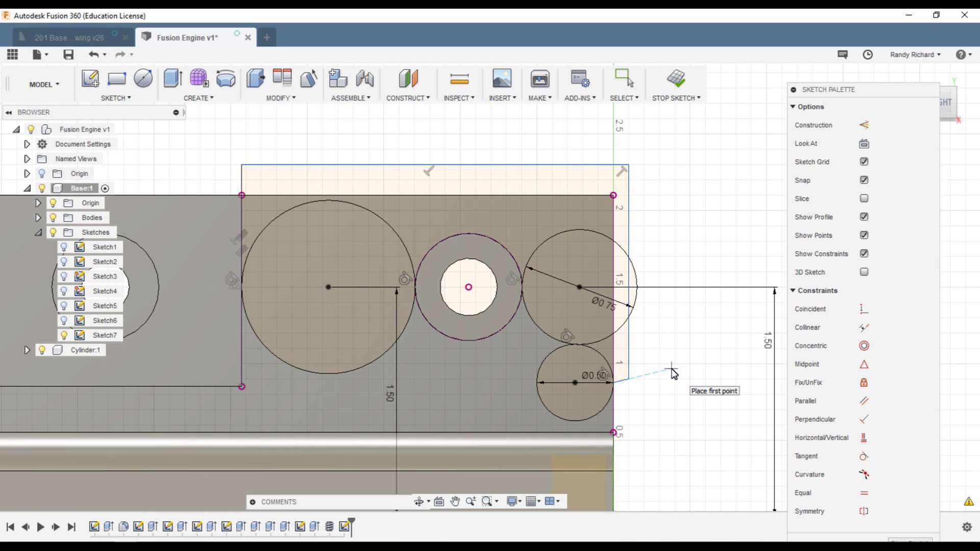
key(Escape)
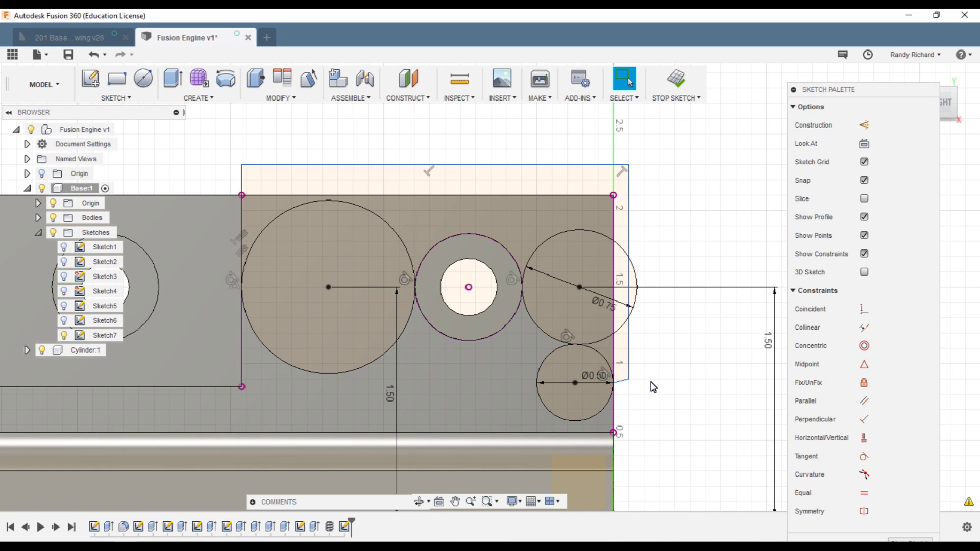
Make the short bottom line perpendicular to the profile's right vertical line
click(867, 420)
click(629, 386)
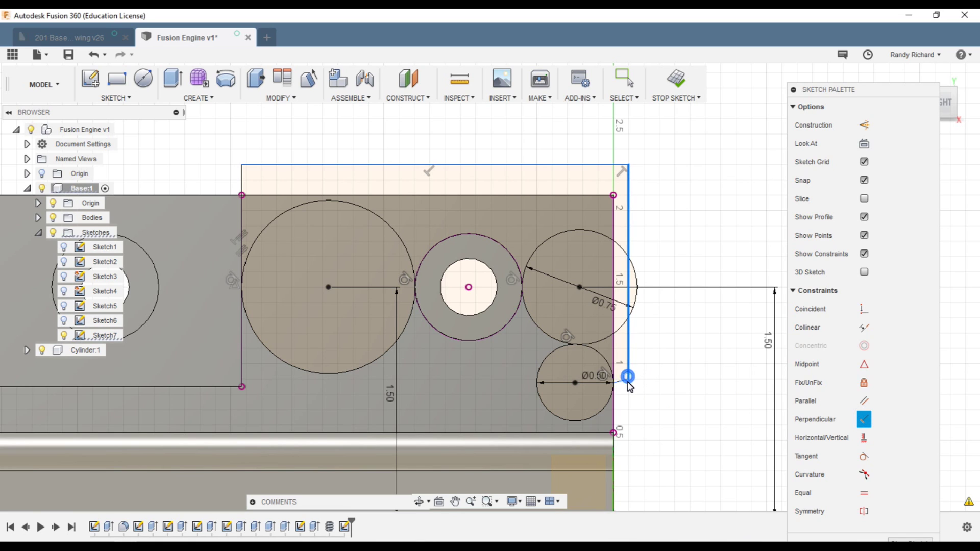
click(626, 383)
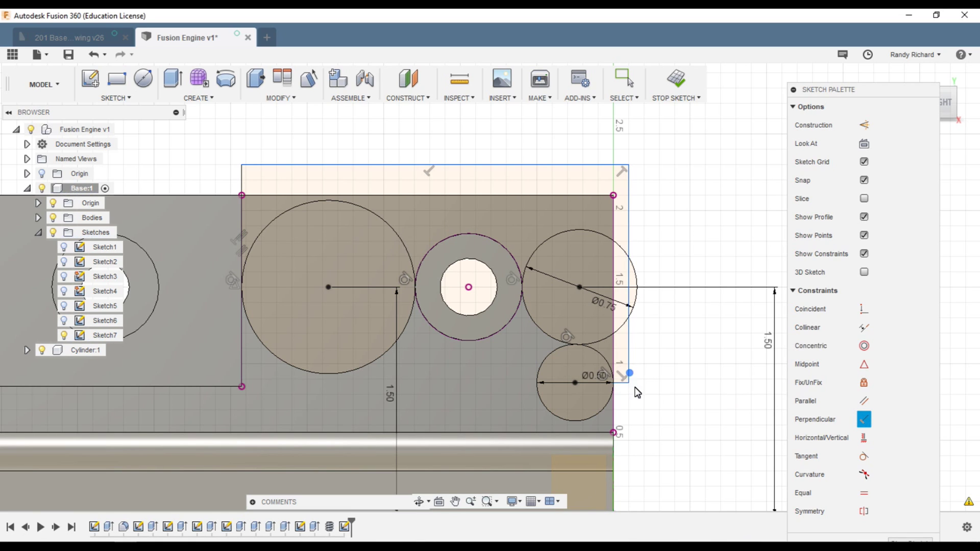
key(Escape)
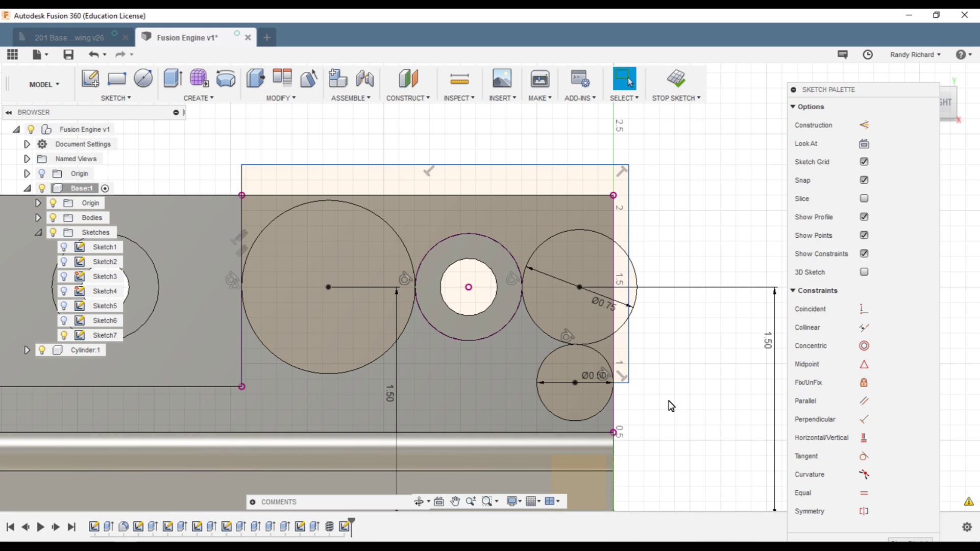
Trim the large and right circles' upper arcs, the small circle's lower-left arc, and a leftover segment
scroll(515, 401, down, 1)
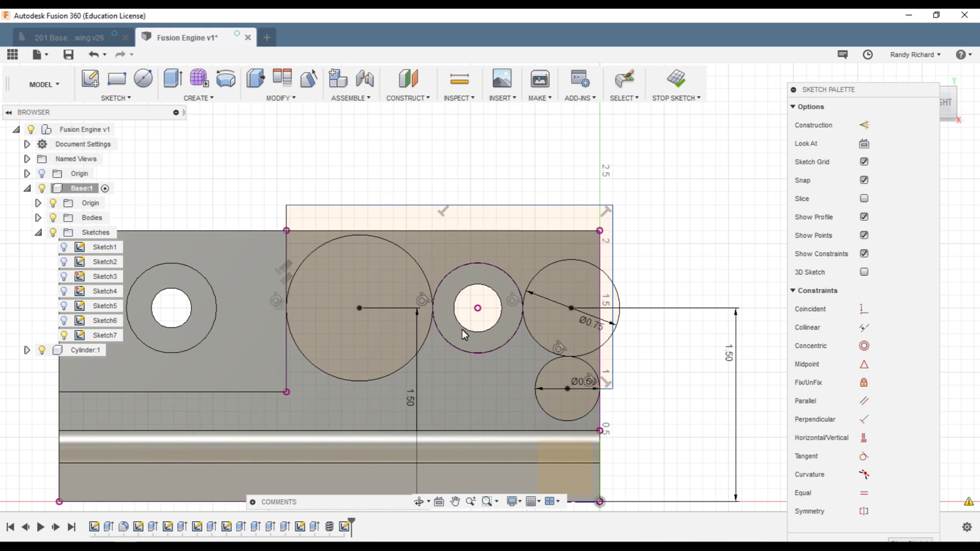
click(397, 242)
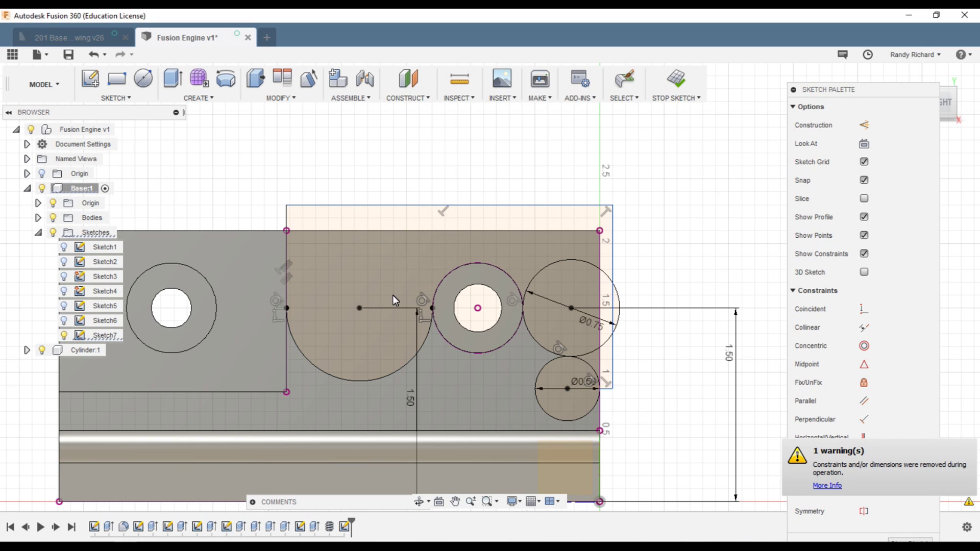
click(546, 265)
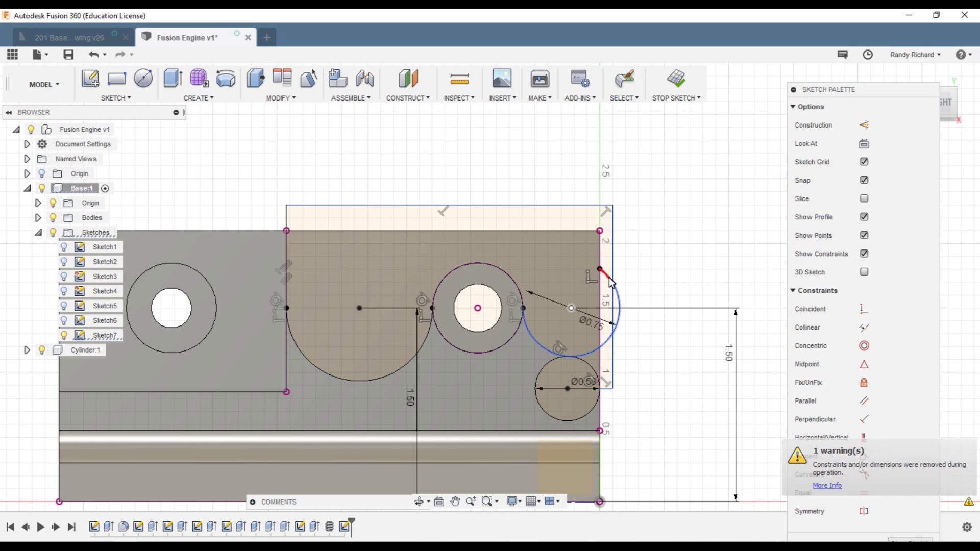
click(619, 304)
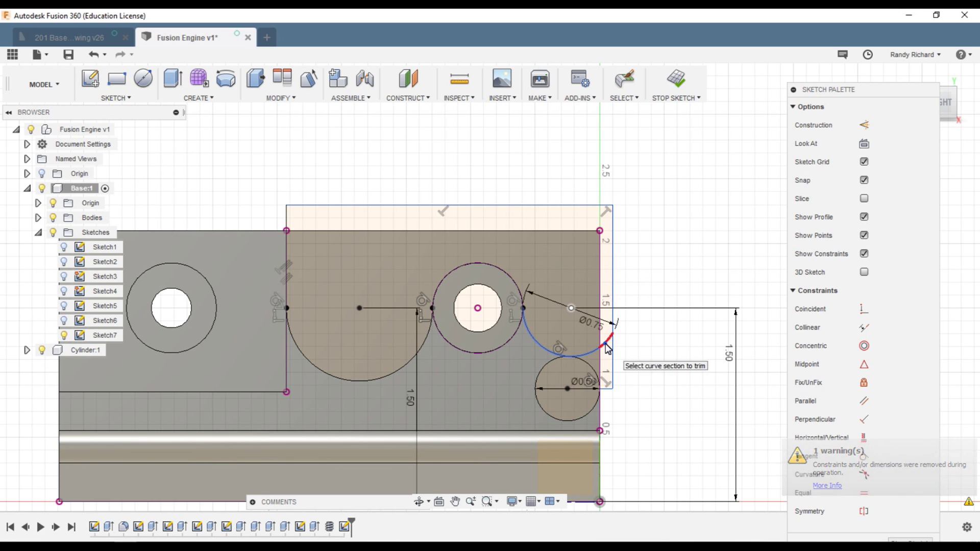
click(586, 417)
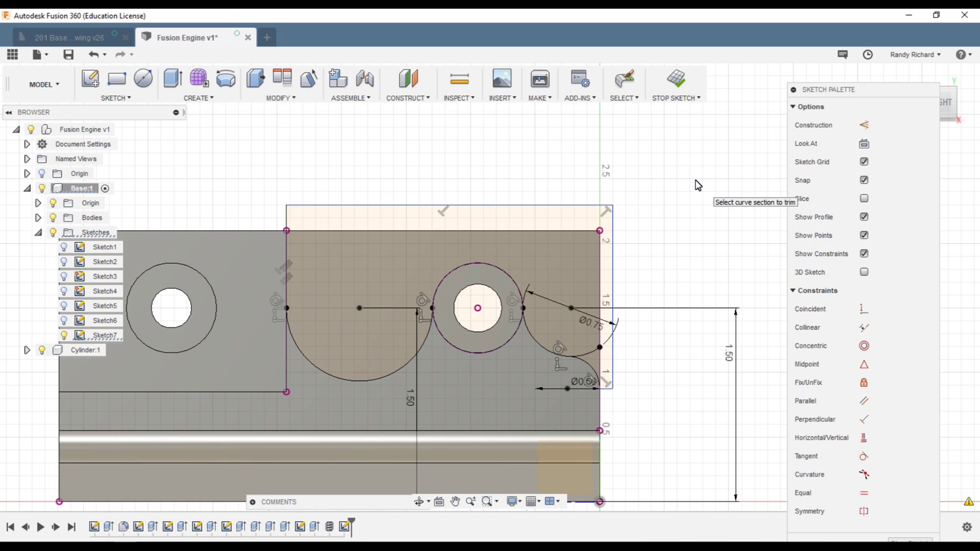
key(Escape)
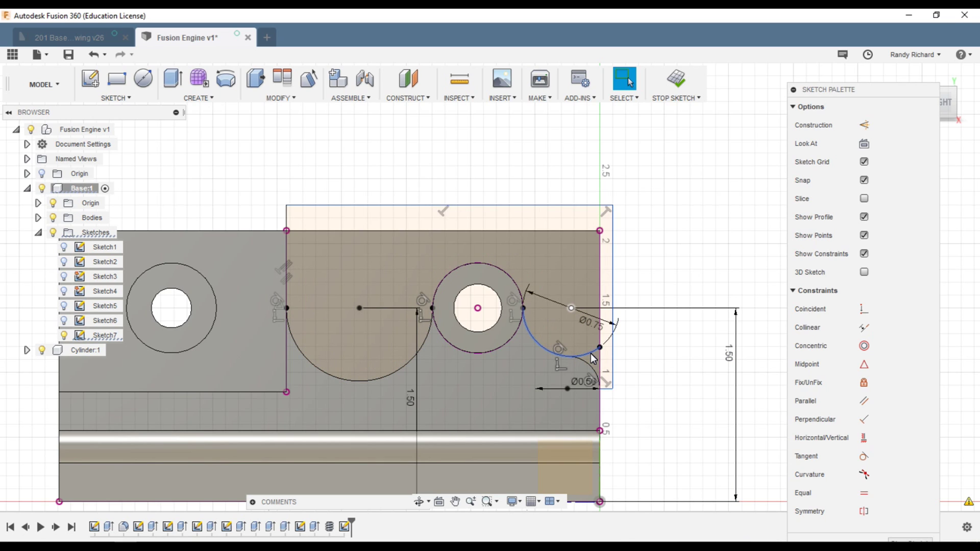
key(t)
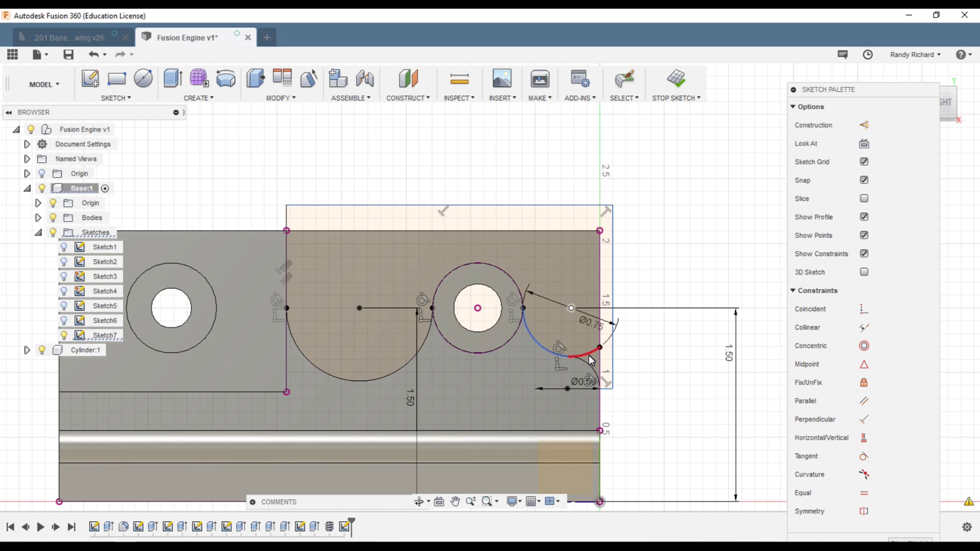
click(590, 358)
key(Escape)
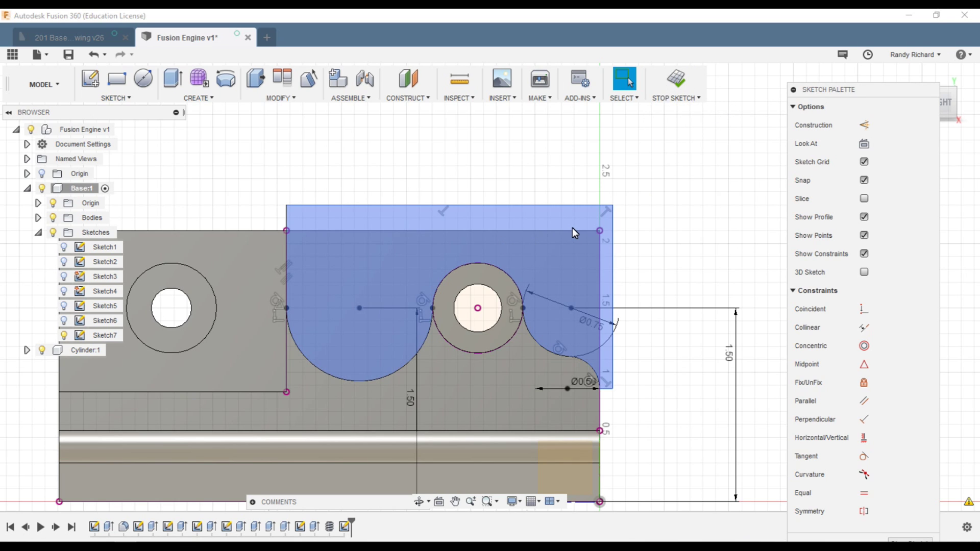
Finish Sketch7 and extrude the scalloped profile as a Cut to -0.43 in
click(683, 97)
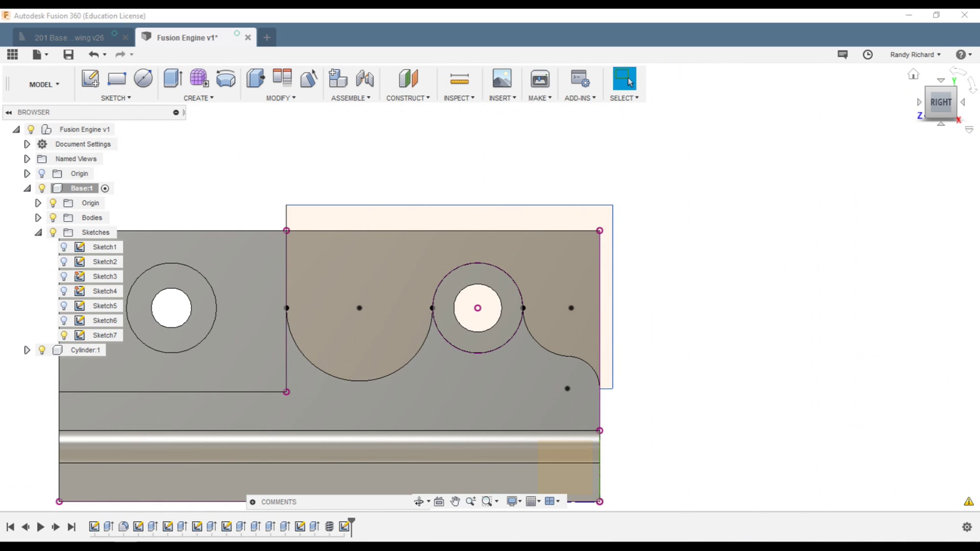
click(956, 88)
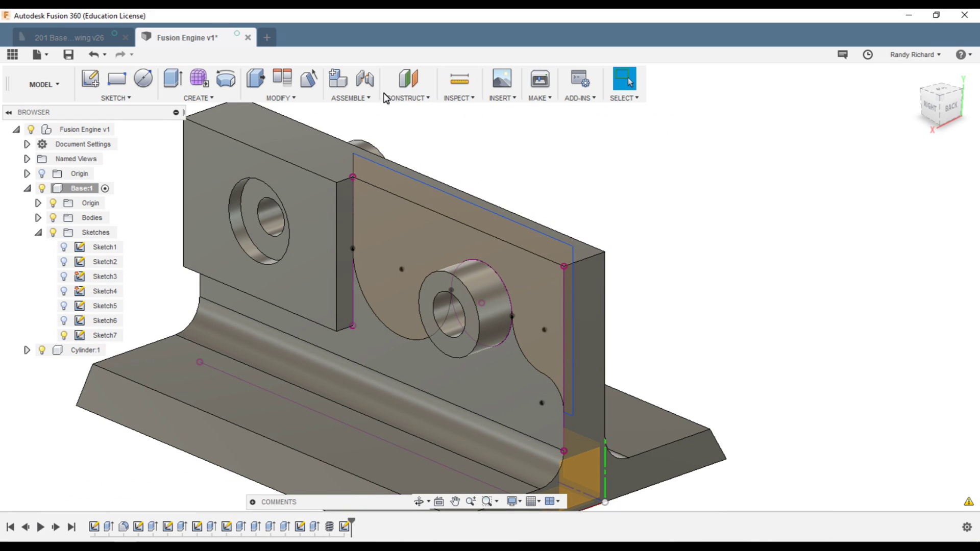
key(q)
click(427, 260)
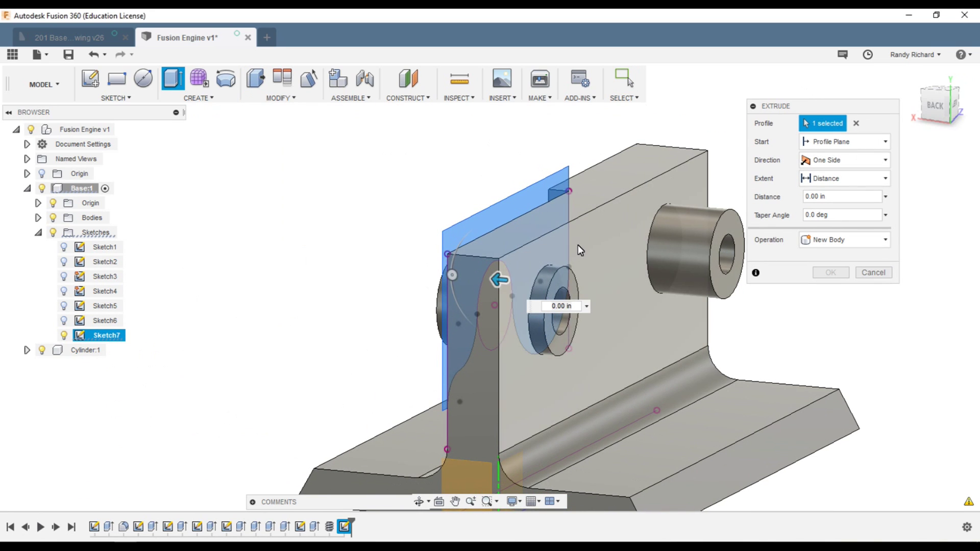
drag(499, 279, 573, 285)
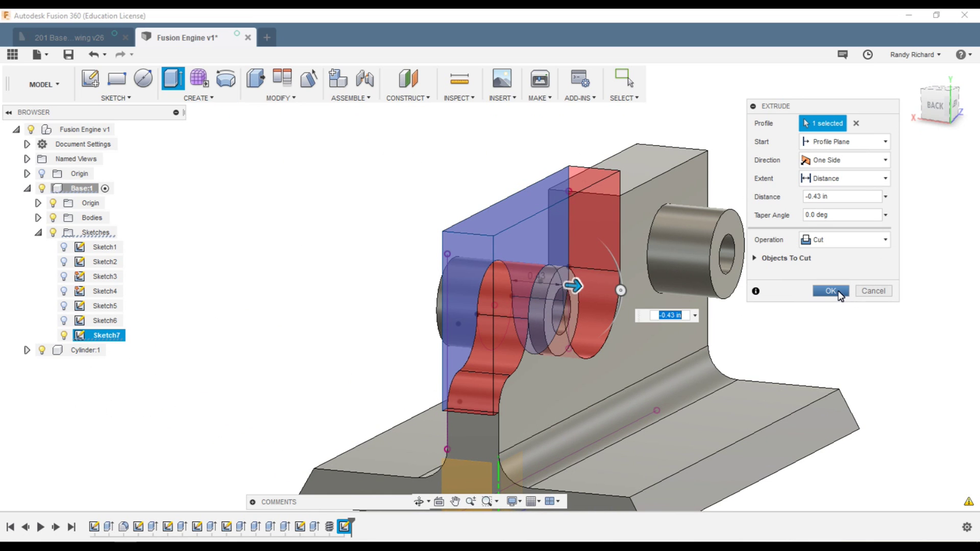
click(831, 291)
click(936, 109)
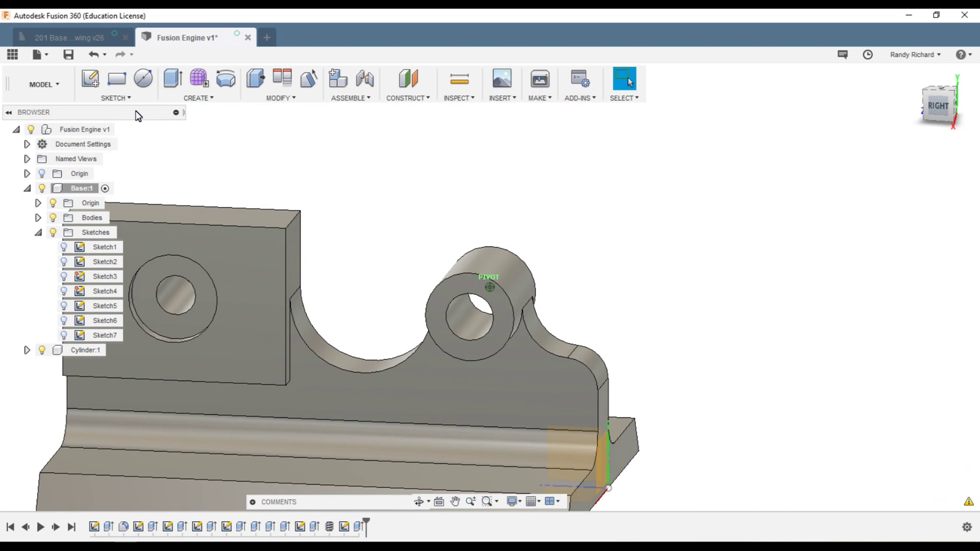
shift+middle_drag(138, 115, 640, 269)
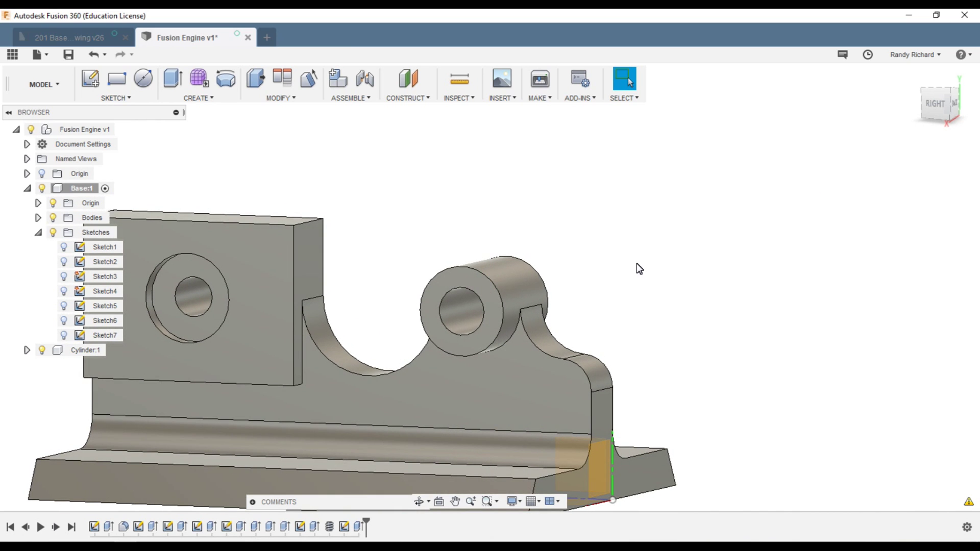
scroll(640, 269, down, 5)
mouse_move(898, 116)
shift+middle_down()
mouse_move(907, 112)
mouse_move(15, 97)
mouse_move(64, 116)
mouse_move(689, 207)
shift+middle_up()
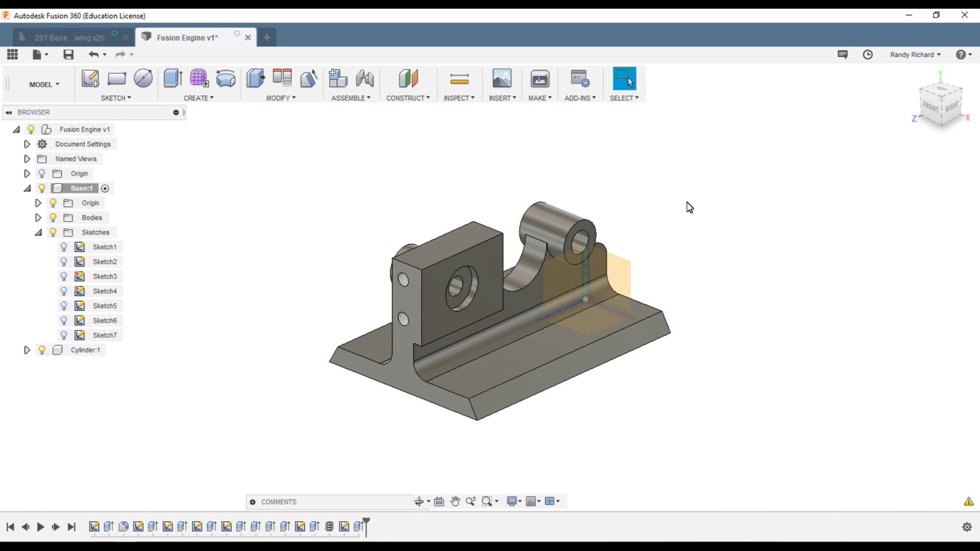